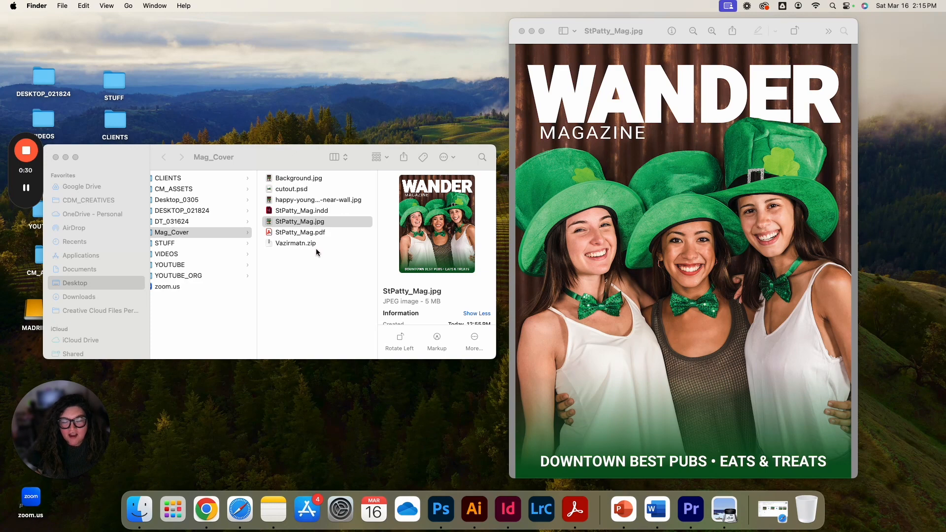
Step: Open StPatty_Mag.indd from the Mag_Cover folder in InDesign
left_click(312, 213)
left_click(313, 211)
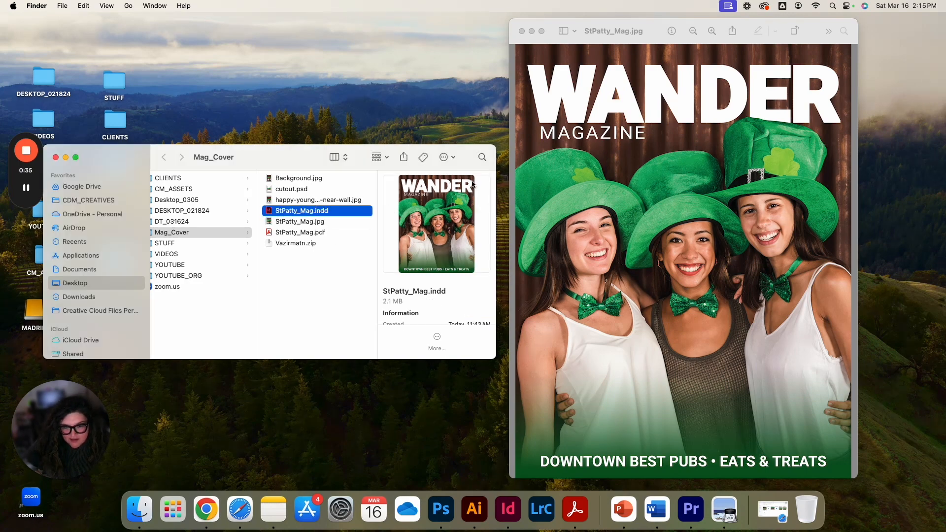
left_click(315, 200)
left_click(309, 264)
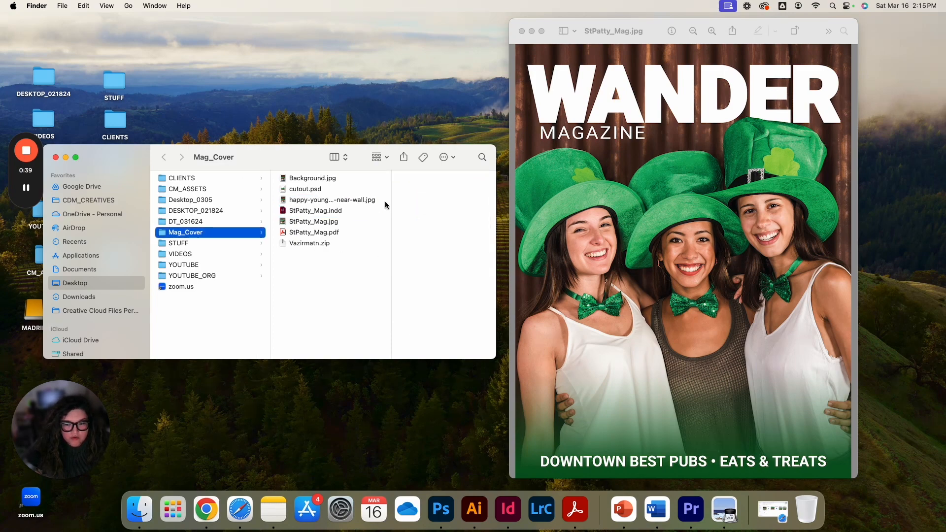
left_click(322, 211)
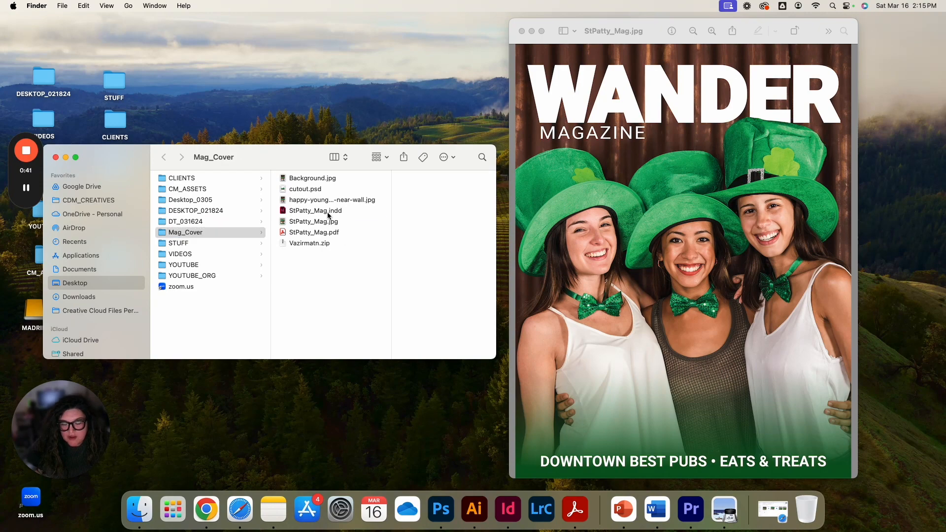
right_click(287, 211)
mouse_move(338, 225)
left_click(469, 226)
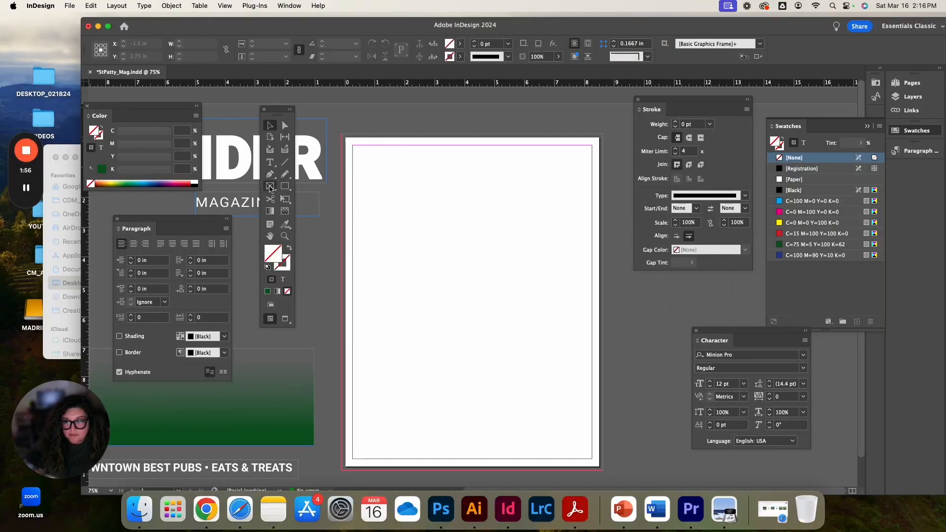
Step: Draw an 8.75 x 11.25 in rectangle frame covering the whole page out to the bleed edges
left_click(269, 186)
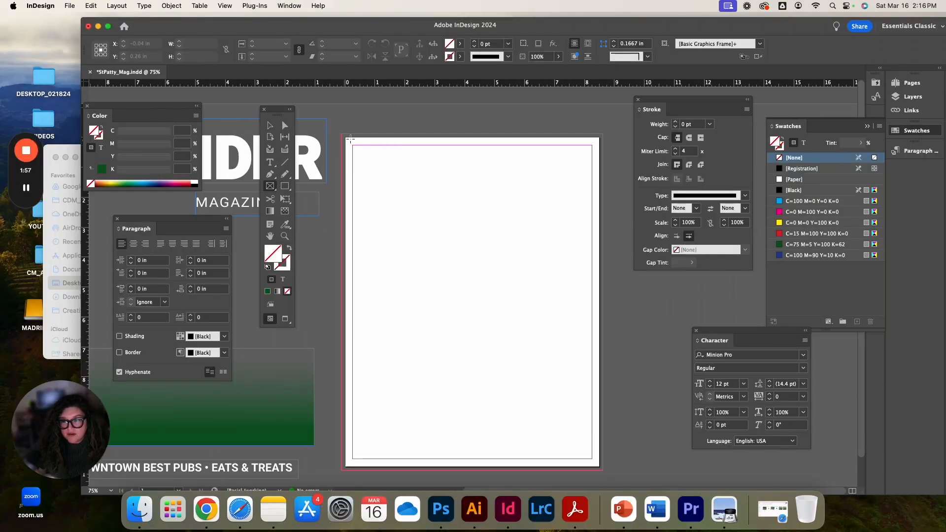
left_click_drag(342, 134, 605, 471)
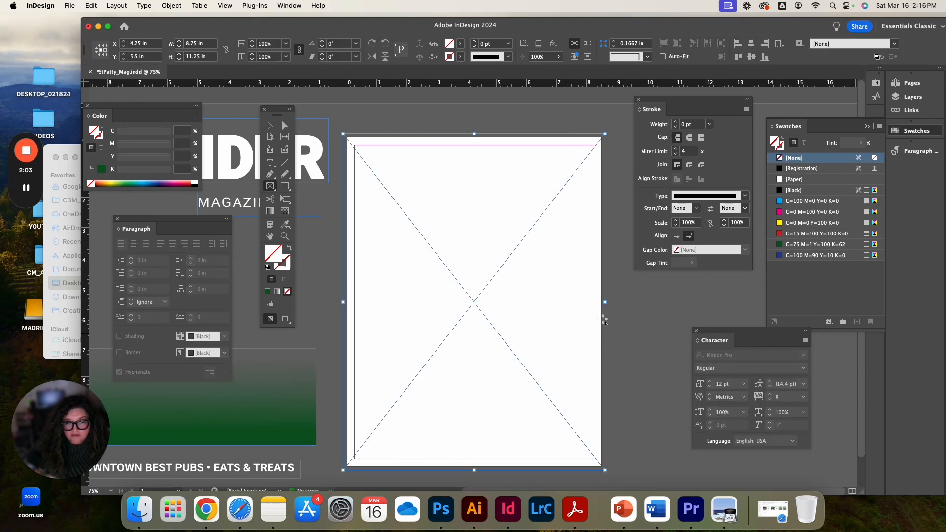
Step: Open happy-young-women-saint-patricks-hats-hugging-near-wall.jpg from the Mag_Cover folder in Photoshop and unlock its background layer
left_click(60, 166)
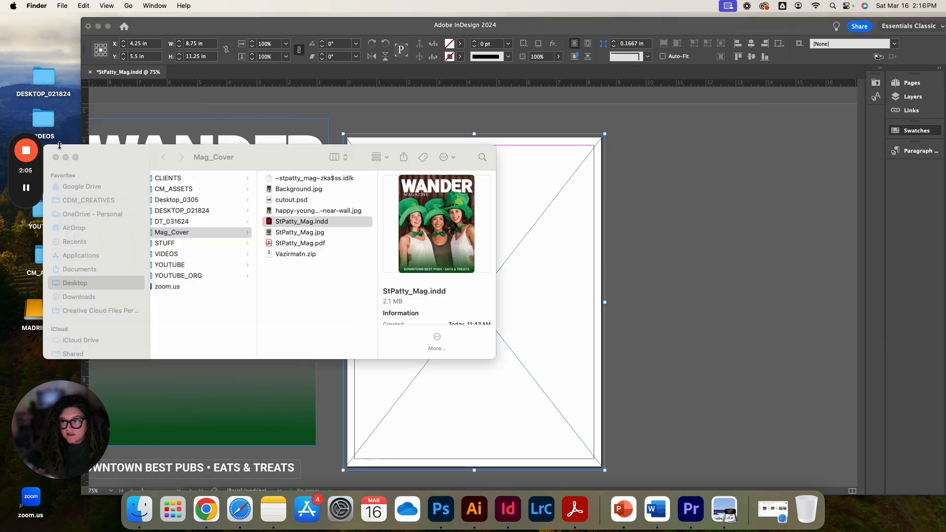
scroll(315, 277, "left", 2)
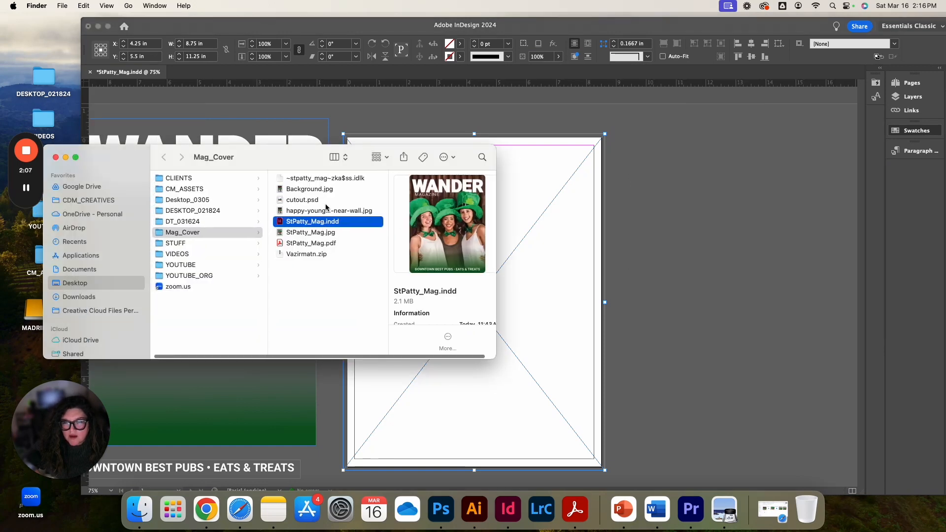
left_click(317, 201)
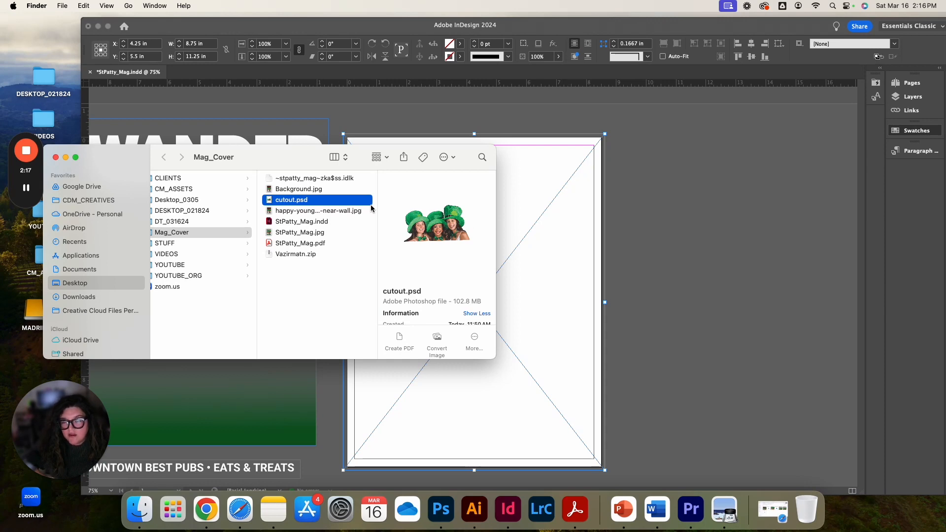
left_click(314, 211)
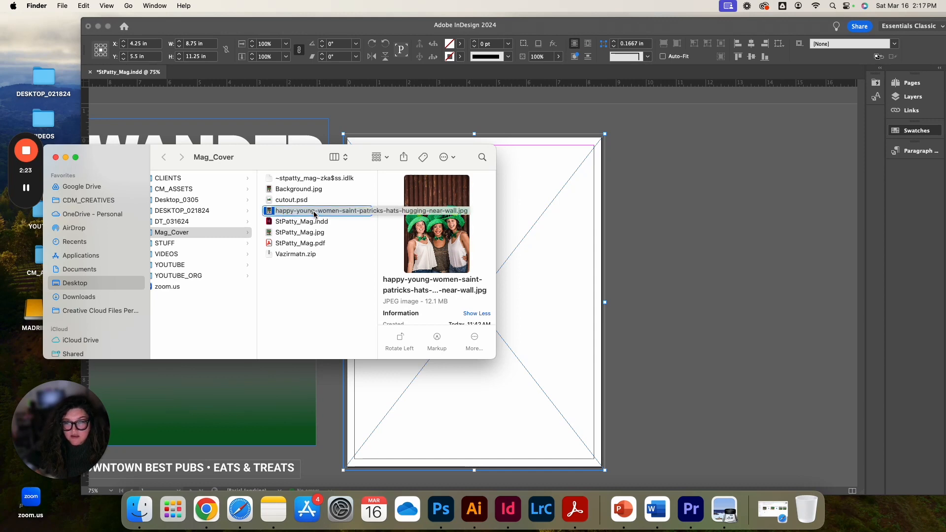
right_click(314, 214)
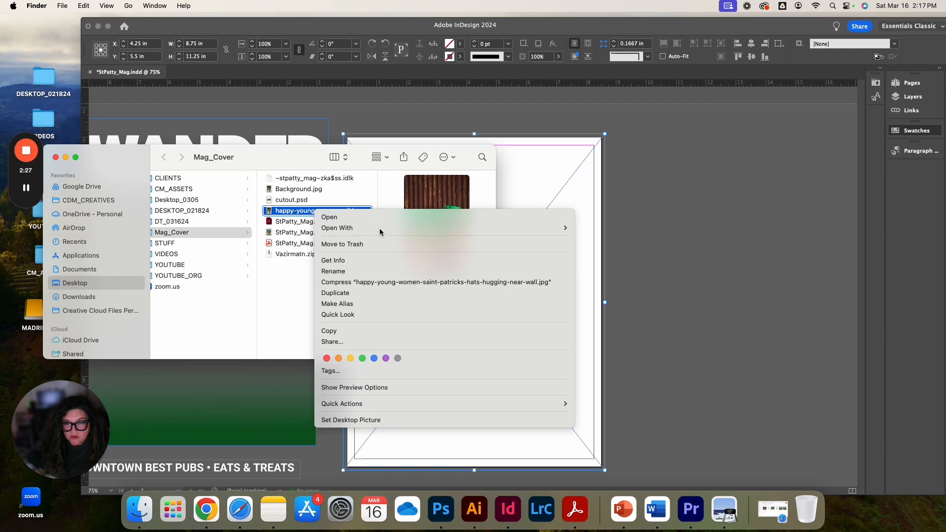
mouse_move(382, 231)
left_click(603, 277)
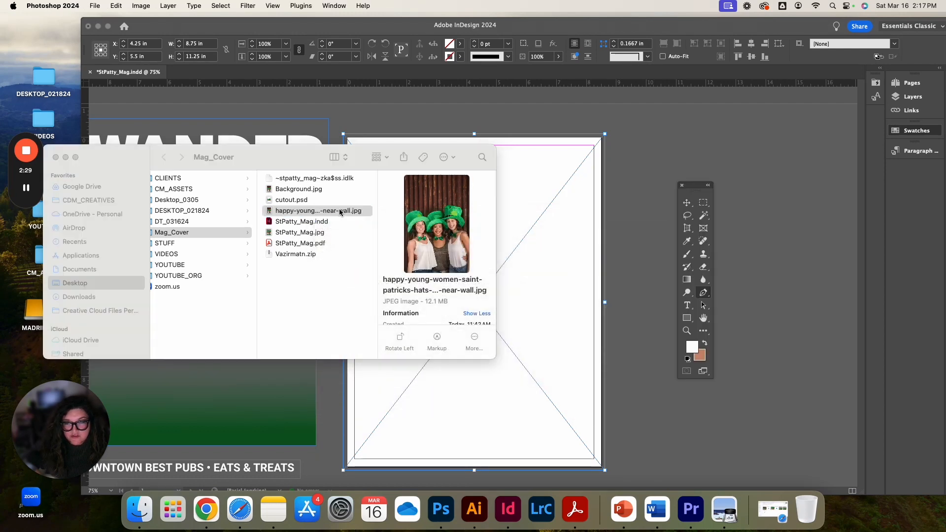
left_click(612, 143)
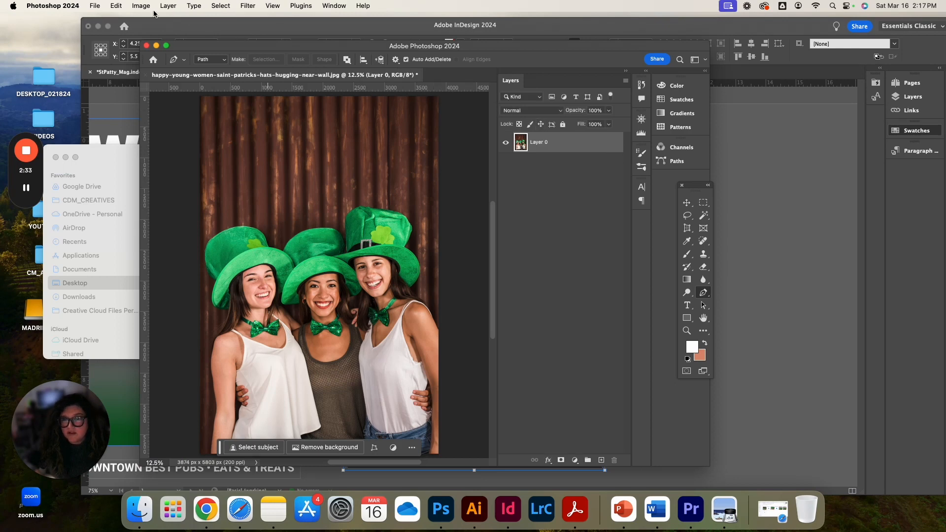
Step: Set the photo's resolution to 300 pixels/inch with resampling turned off
left_click(141, 6)
left_click(155, 80)
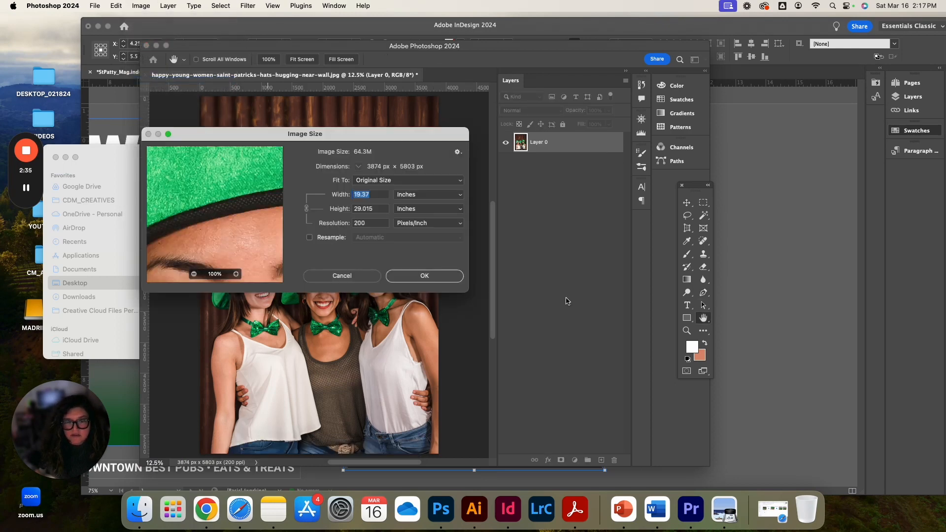
left_click(309, 237)
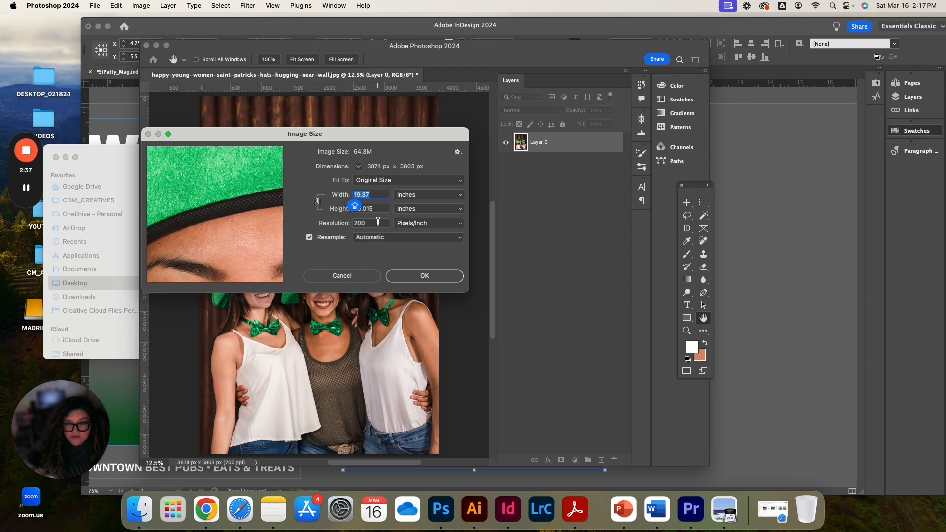
double_click(362, 222)
type("300")
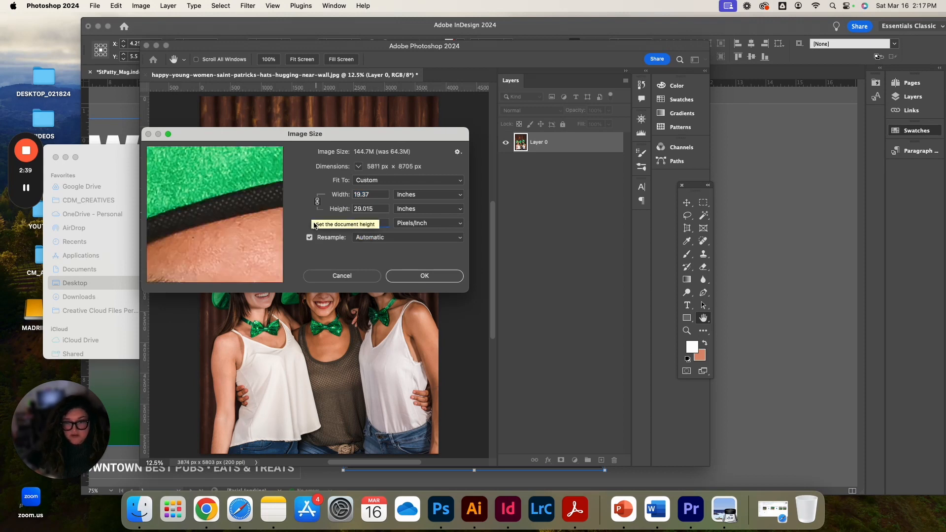
left_click(308, 237)
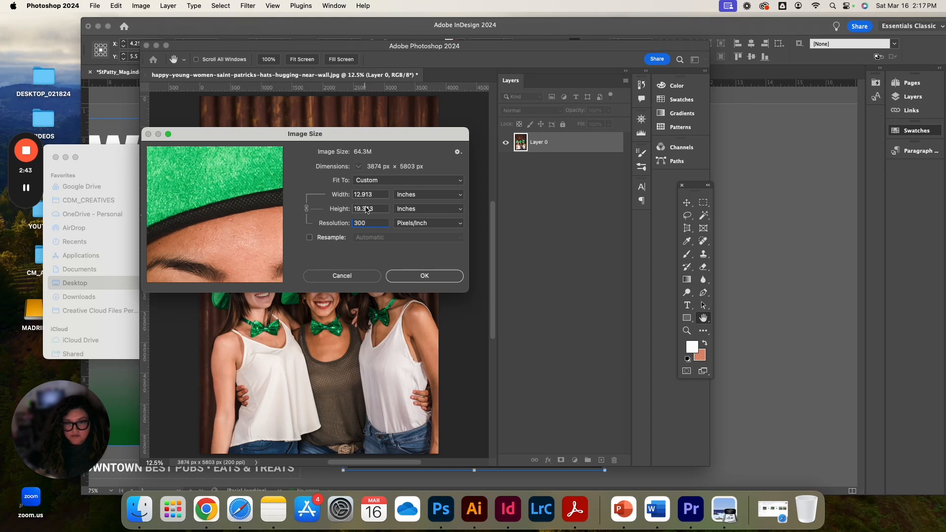
left_click(430, 281)
Step: Convert the photo's color mode to CMYK Color
left_click(142, 6)
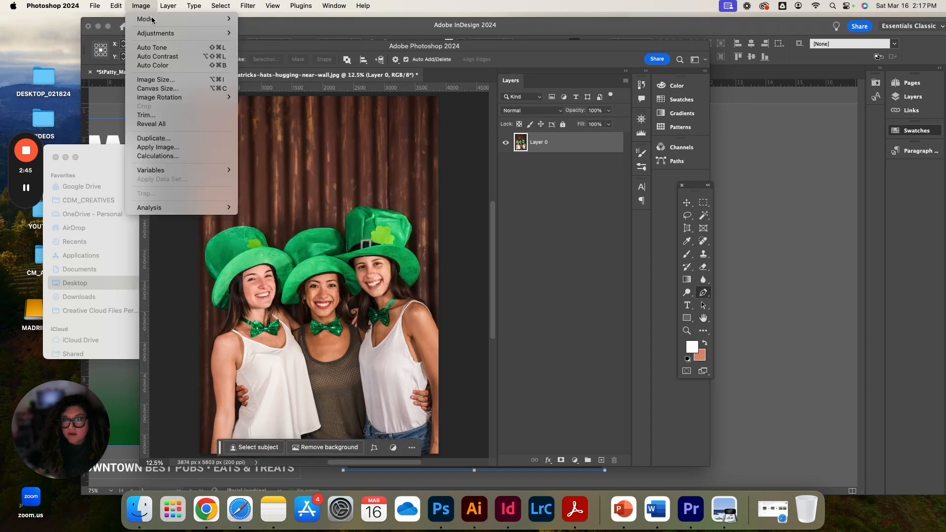
mouse_move(159, 20)
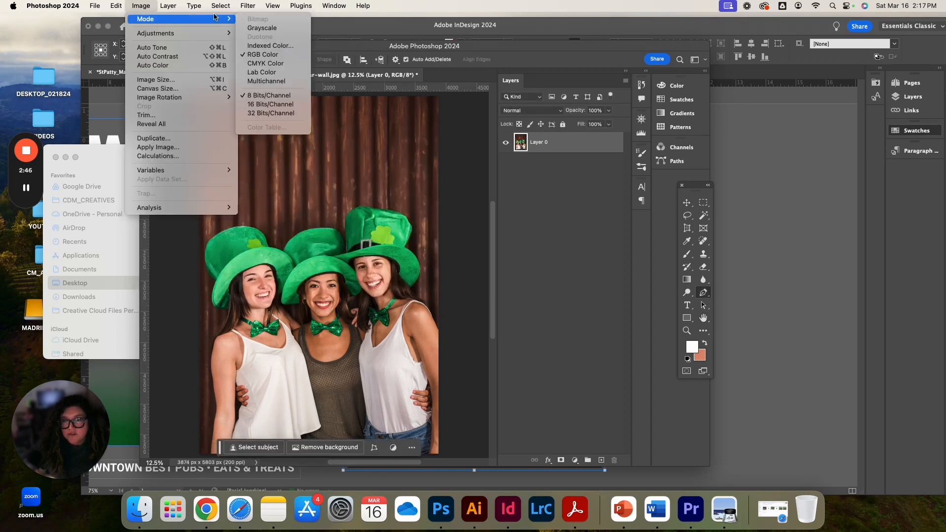
left_click(283, 64)
left_click(499, 215)
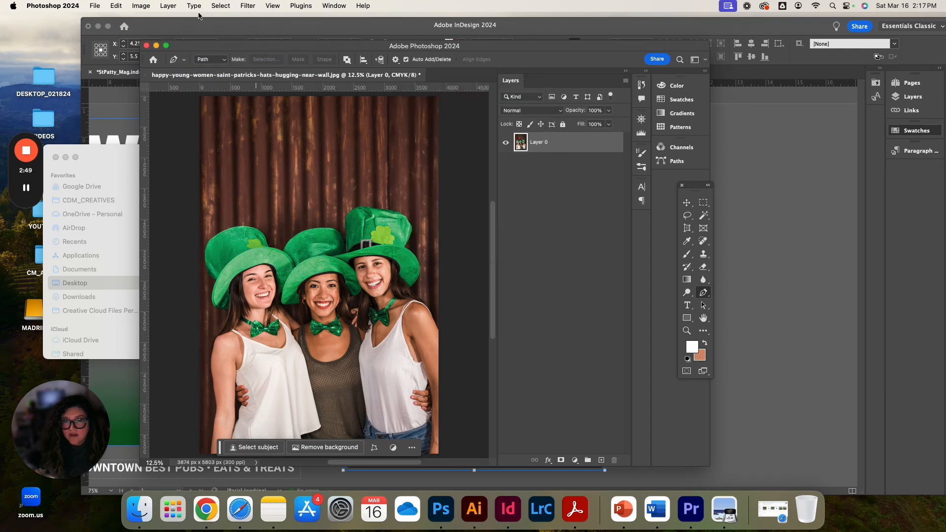
Step: Save a copy of the photo to the Desktop as a JPEG named BACKGROUND at maximum quality 12
left_click(95, 6)
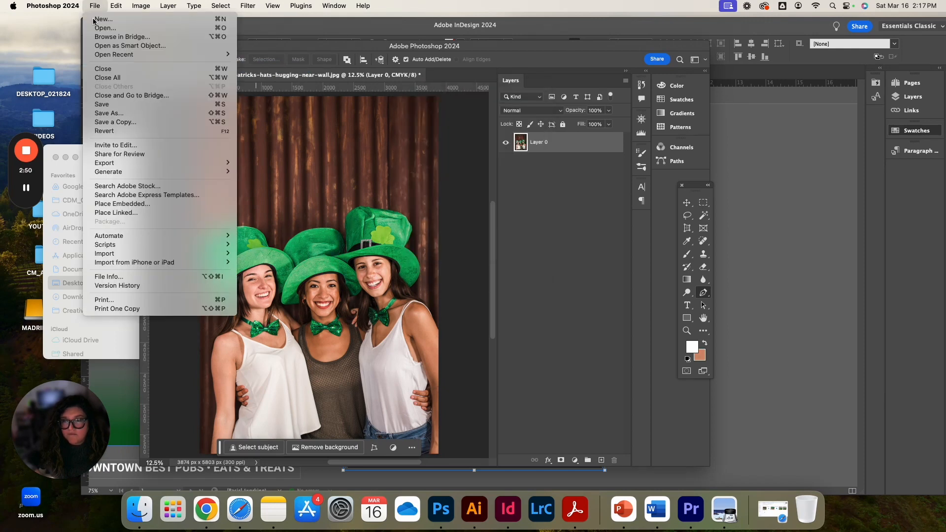
left_click(112, 126)
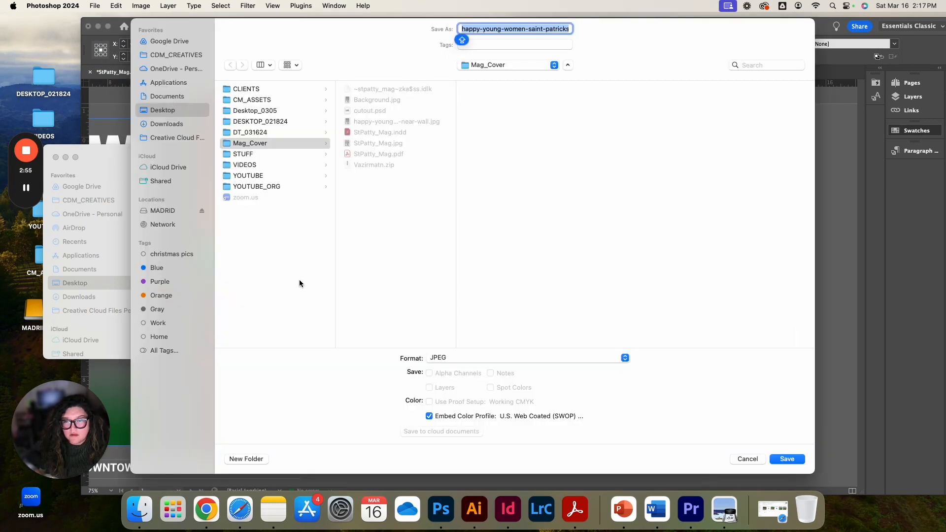
left_click(270, 301)
triple_click(526, 30)
key("Caps_Lock")
type("BACK")
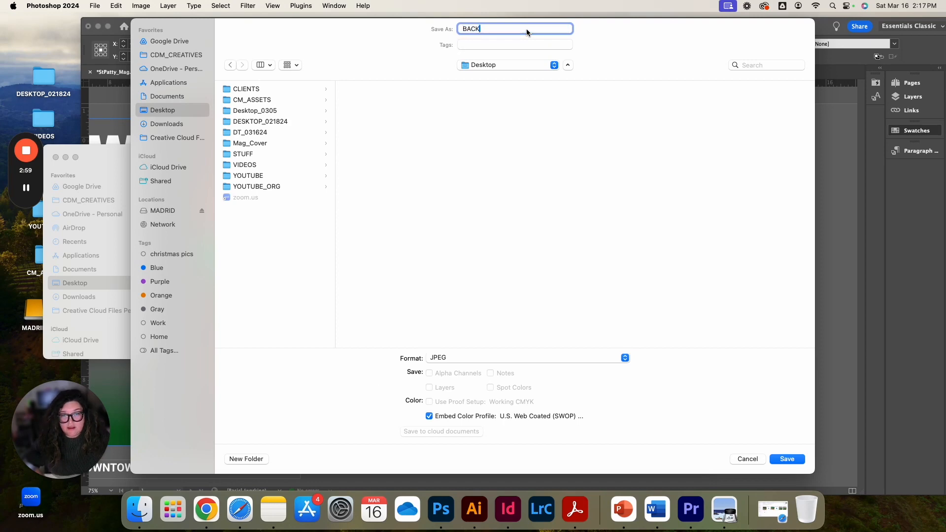
type("GROUND")
key("Caps_Lock")
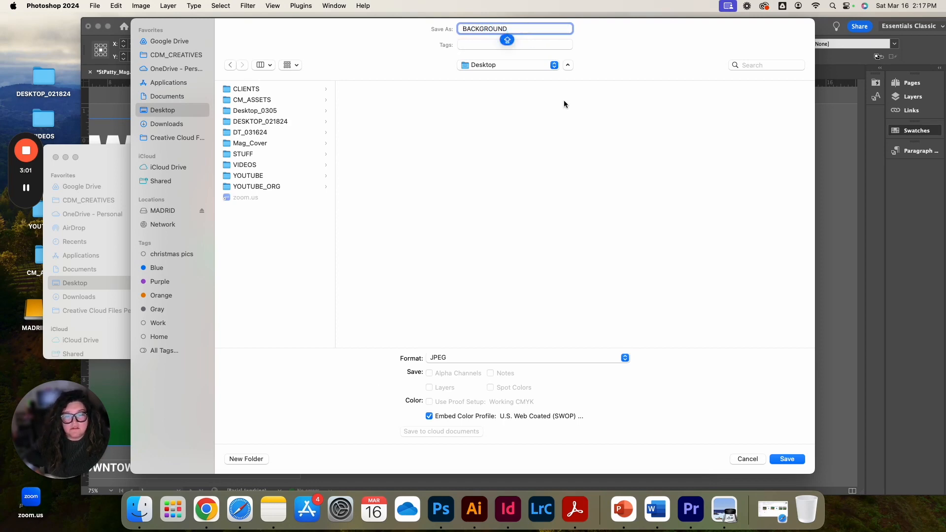
left_click(786, 459)
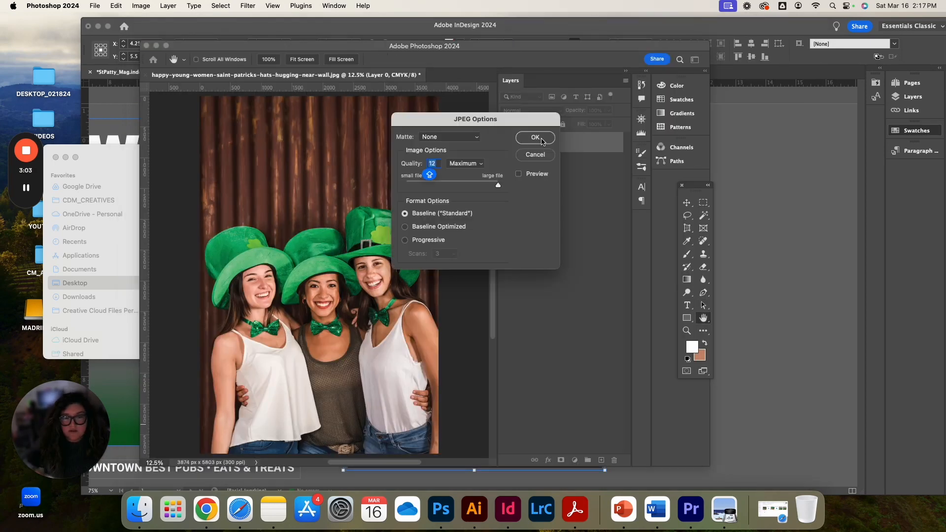
left_click(535, 137)
Step: Draw a closed Pen tool path loosely around the three women's hats, heads and bow ties, down to chest level
left_click(702, 293)
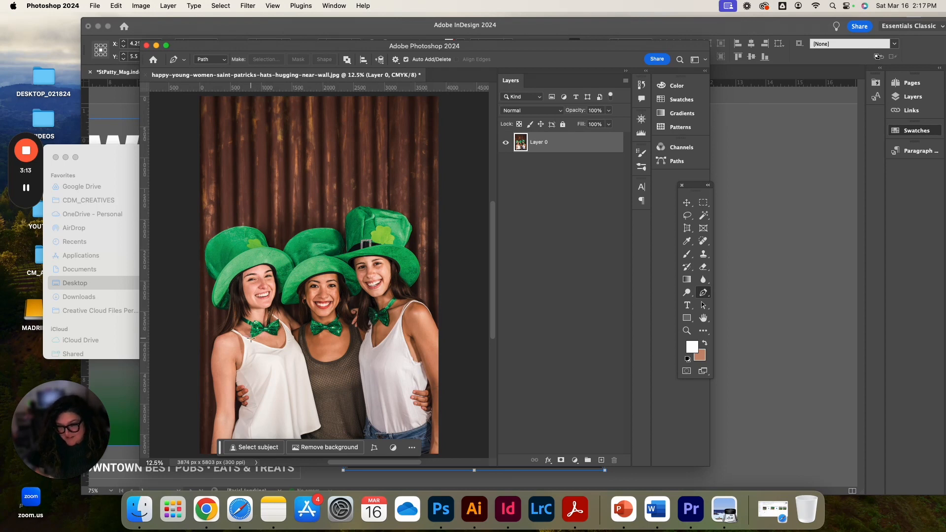
left_click_drag(221, 321, 195, 294)
left_click_drag(185, 255, 186, 238)
left_click_drag(191, 203, 201, 195)
left_click_drag(228, 188, 311, 191)
mouse_move(340, 183)
left_mouse_down()
mouse_move(365, 177)
mouse_move(414, 188)
left_mouse_up()
left_click_drag(427, 207, 437, 221)
left_click_drag(445, 259, 432, 305)
left_click_drag(405, 335, 361, 342)
left_click(253, 341)
left_click(220, 321)
Step: Turn the path into a selection and add it to the photo layer as a layer mask
right_click(286, 297)
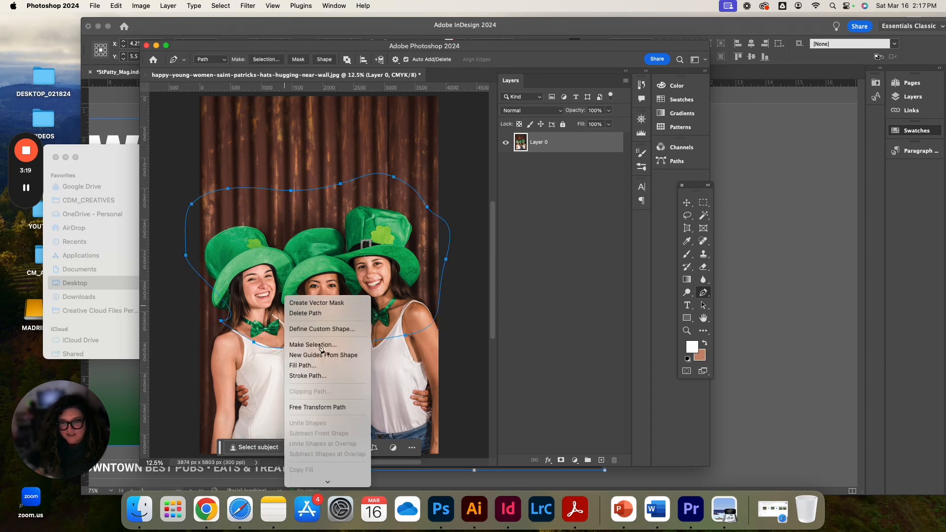
left_click(320, 345)
left_click(523, 208)
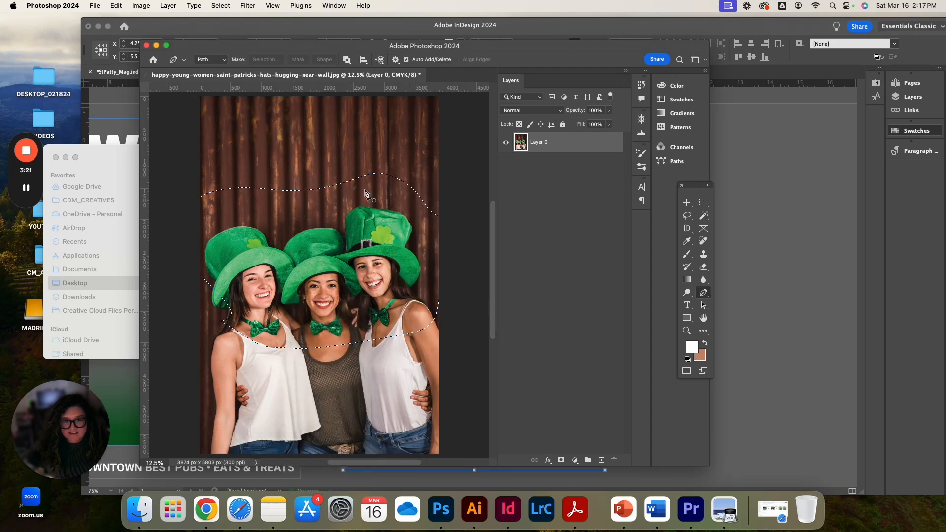
left_click(560, 459)
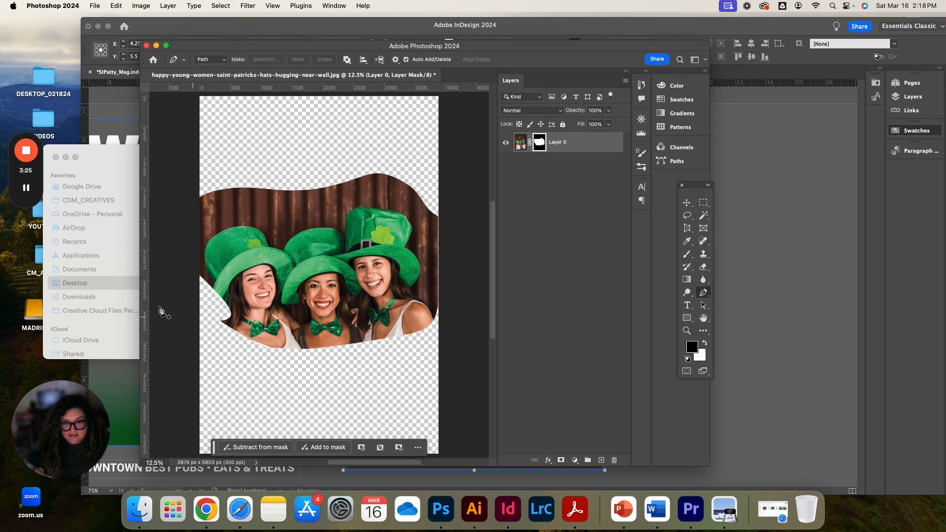
Step: Save a copy of the masked photo to the Desktop as cutout.psd in Photoshop format with maximum compatibility, and close the original without saving
left_click(94, 6)
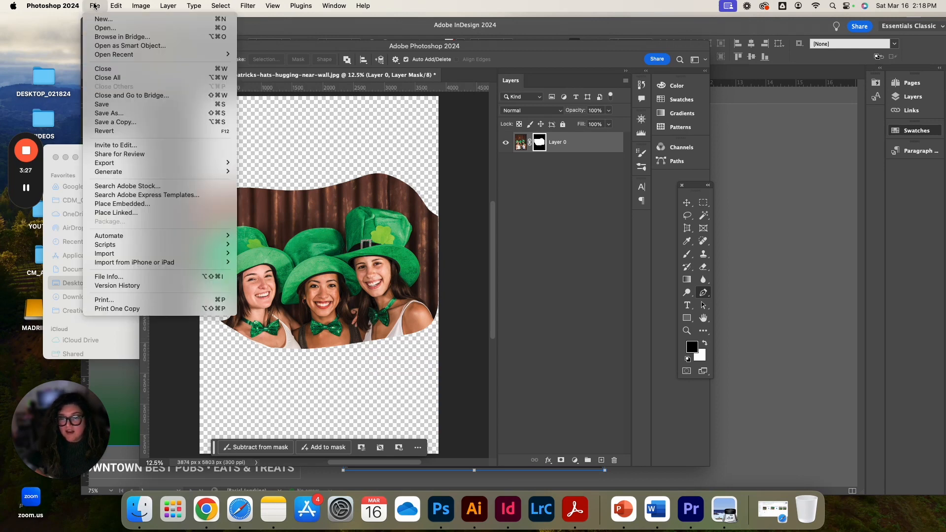
left_click(119, 121)
left_click(469, 359)
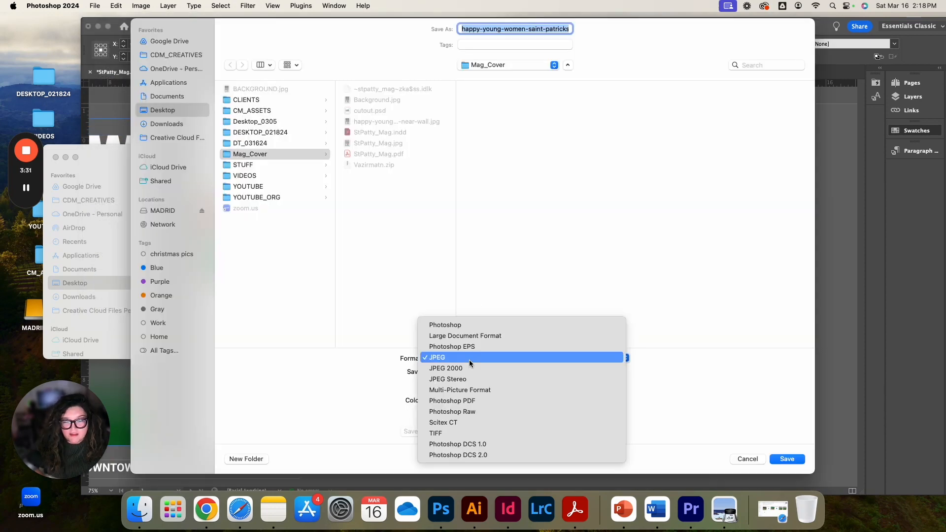
left_click(473, 323)
type("cutout.psd")
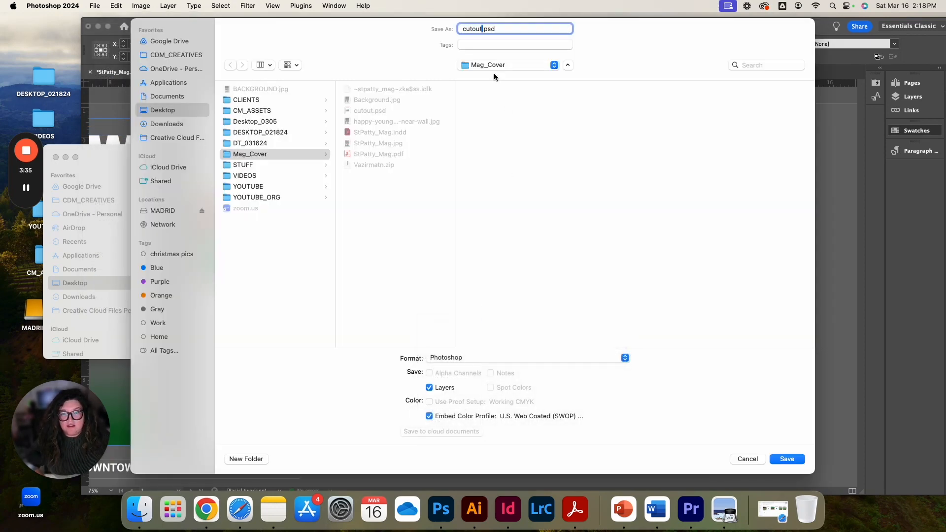
left_click(168, 114)
key("Return")
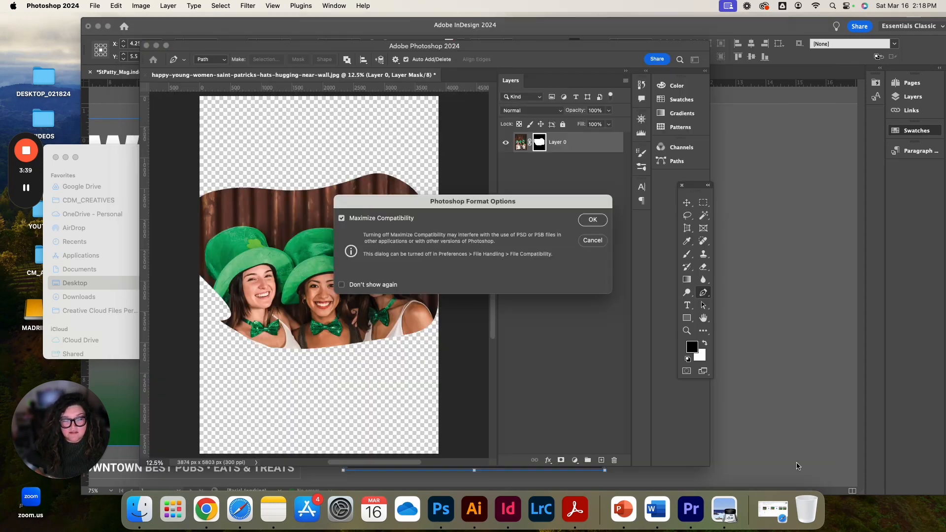
left_click(593, 219)
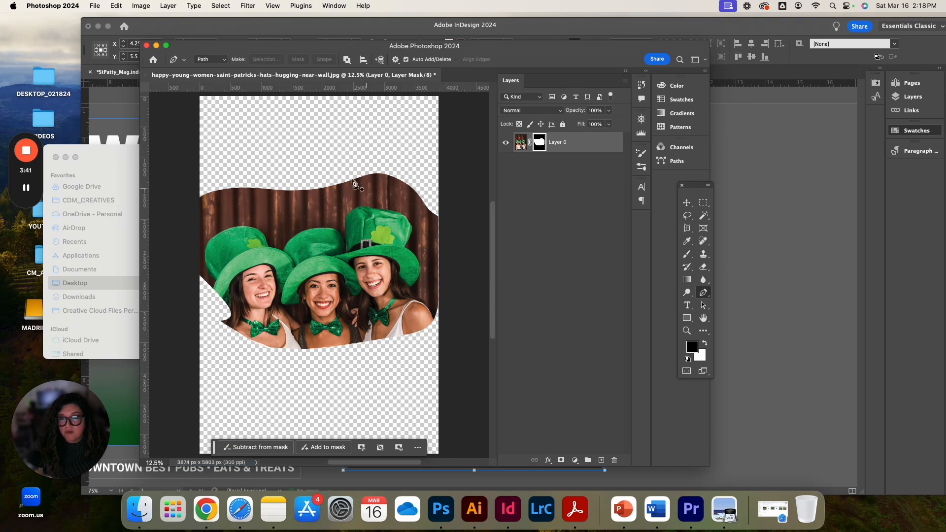
left_click(146, 45)
left_click(472, 207)
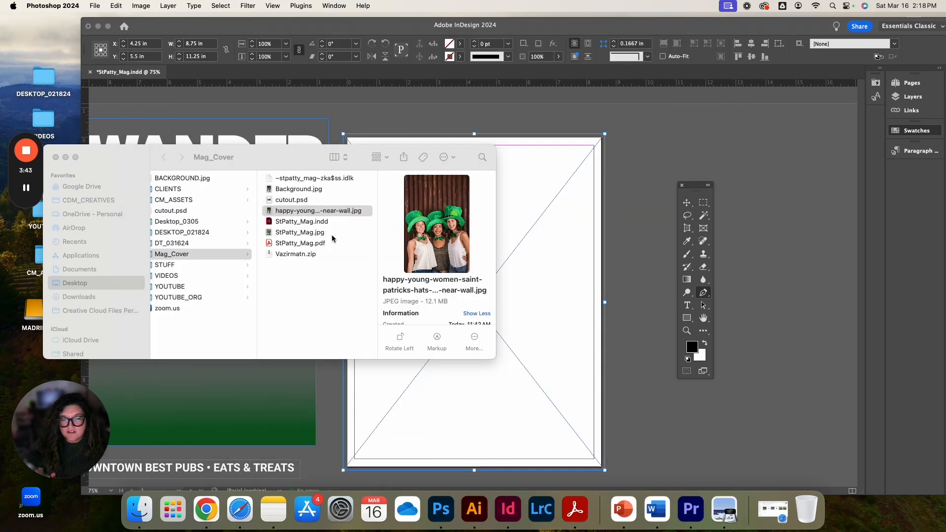
Step: Check the BACKGROUND.jpg and cutout.psd copies on the Desktop and in the Mag_Cover folder, and return to the cover document
left_click(191, 178)
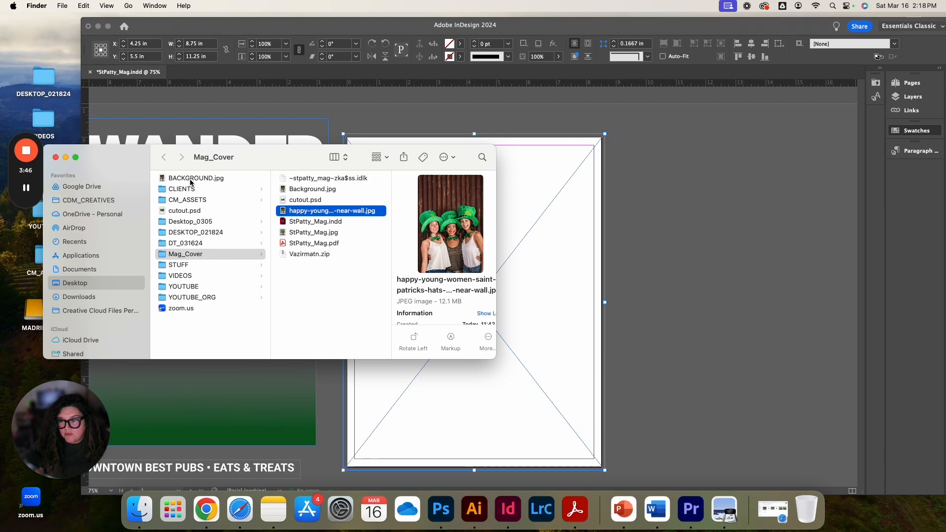
left_click(187, 211)
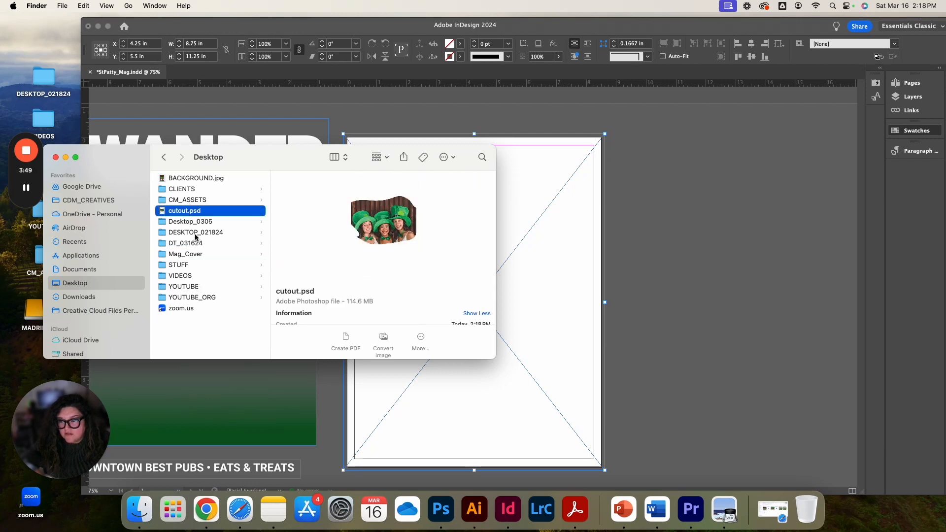
left_click(182, 254)
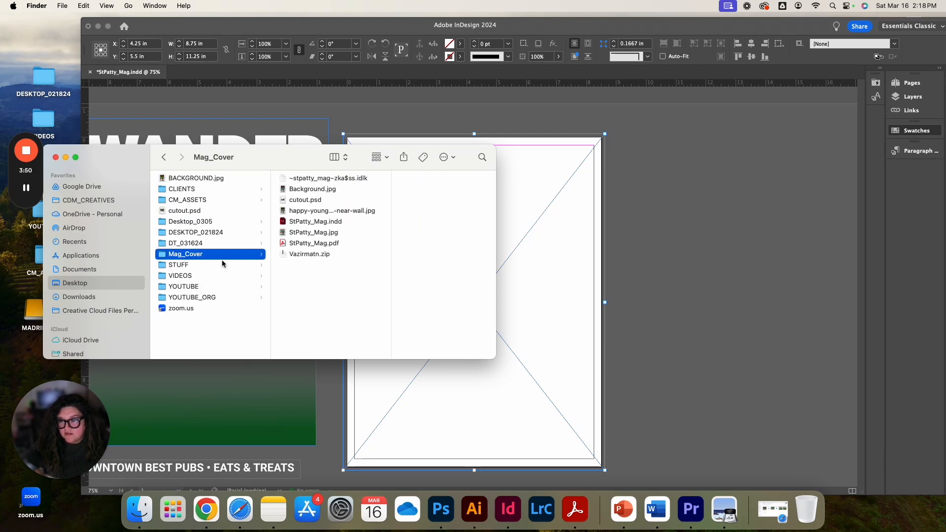
left_click(354, 190)
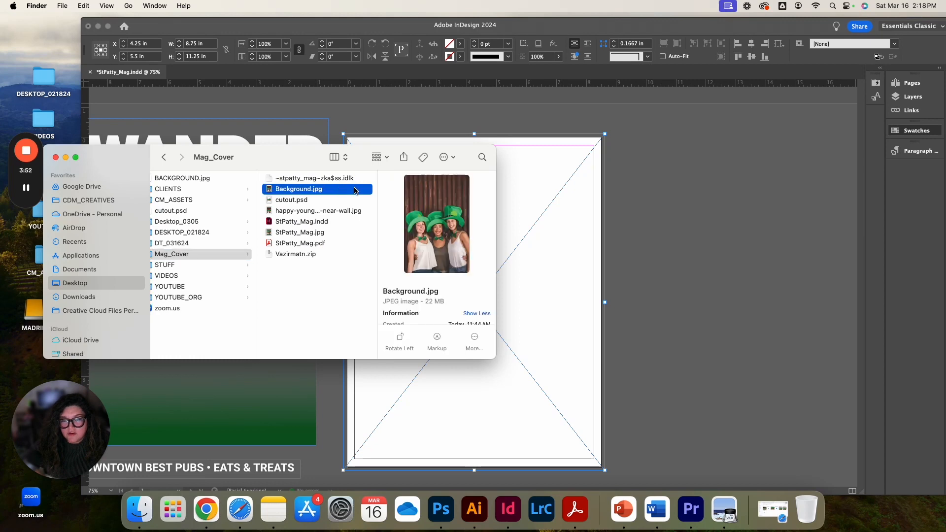
left_click(314, 201)
left_click(325, 190)
left_click(335, 200)
left_click(698, 247)
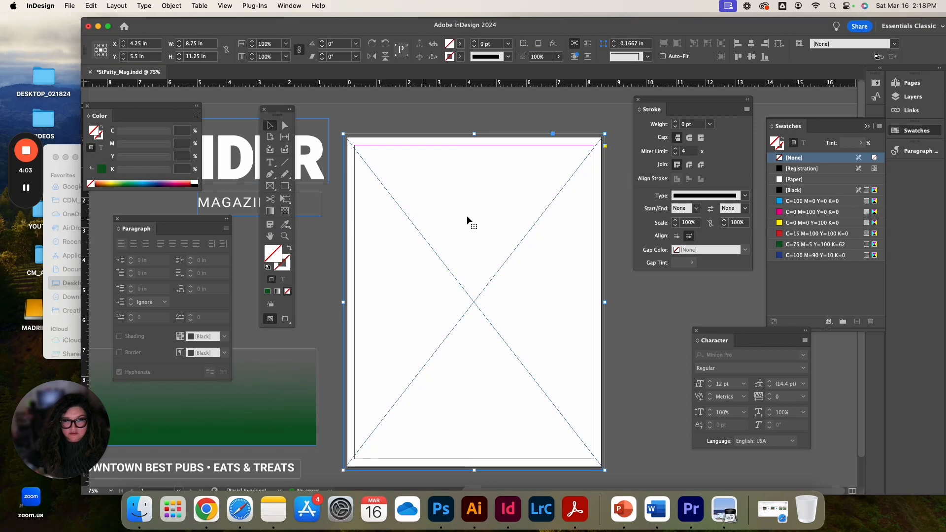
Step: Place Background.jpg from the Mag_Cover folder into the empty full-page cover frame
key("super+d")
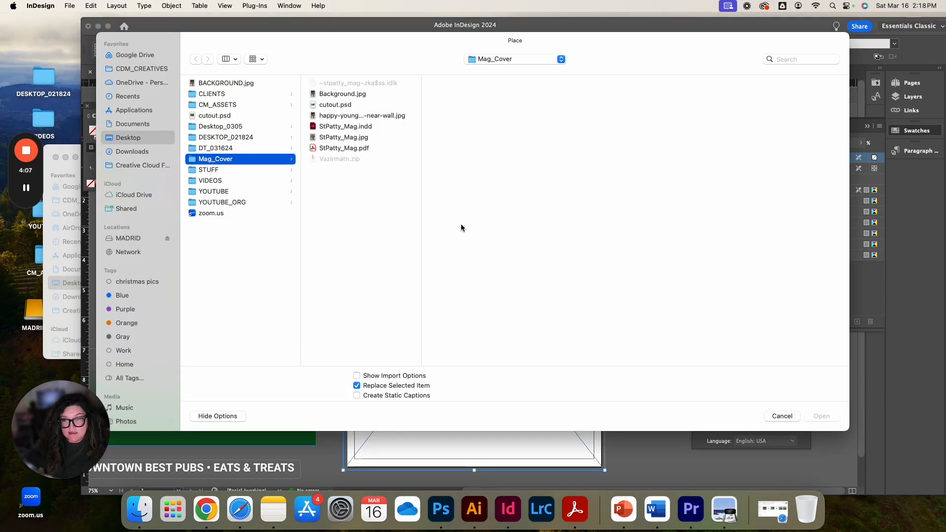
left_click(355, 95)
key("Return")
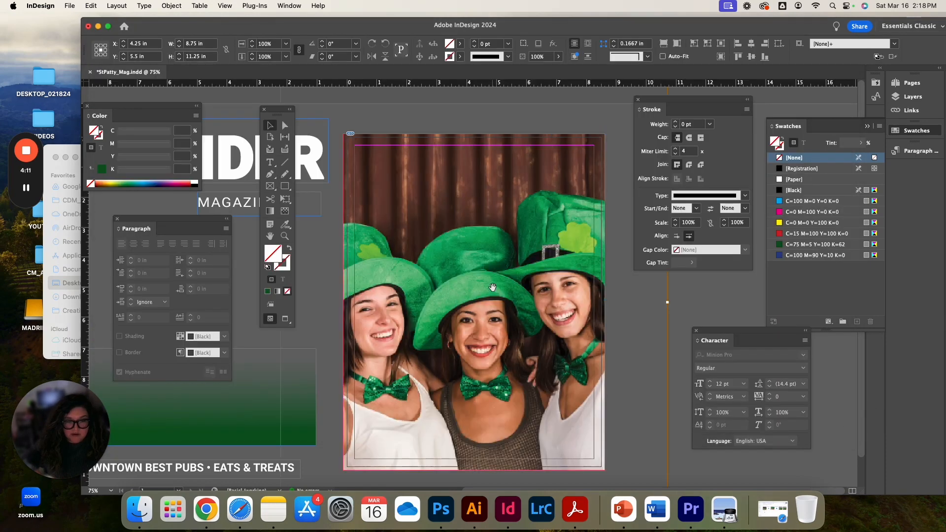
left_click(496, 296)
left_click(711, 299)
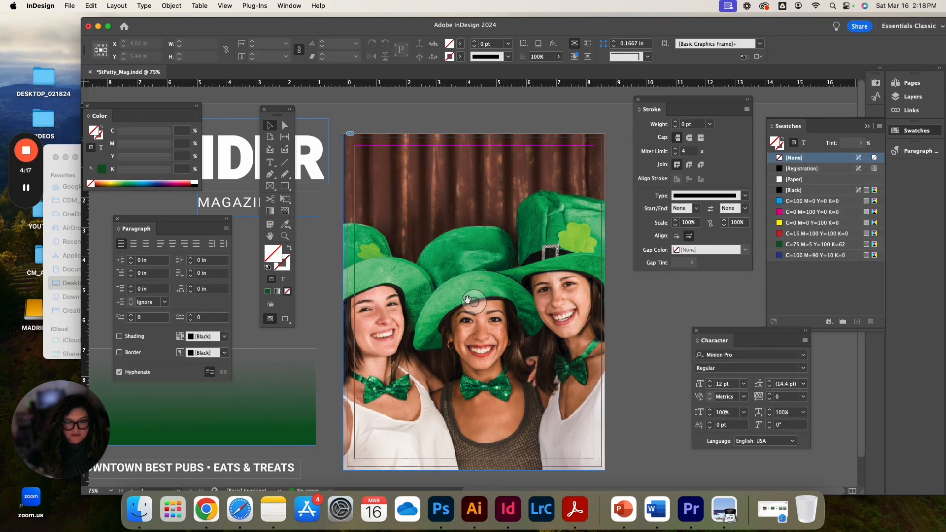
Step: Scale the placed photo inside its frame to 73% and shift it slightly up and to the right
left_click(474, 302)
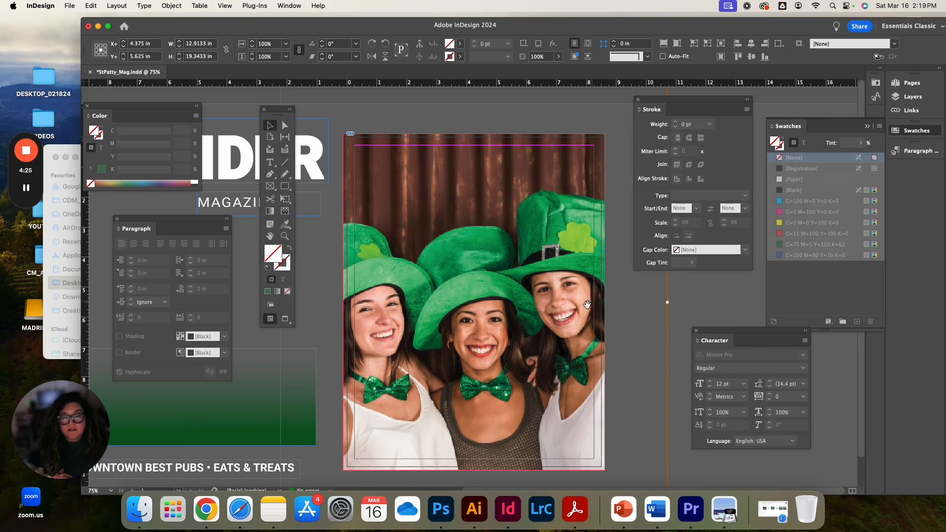
left_click(286, 45)
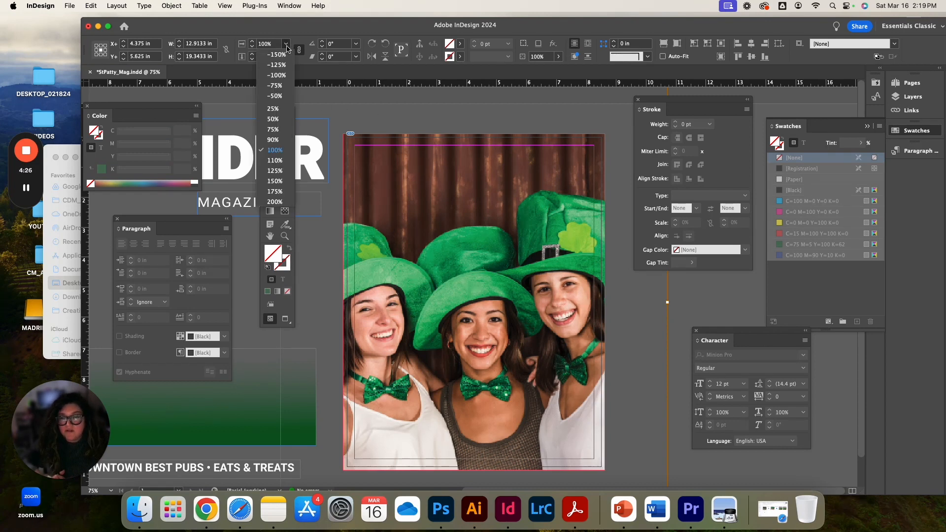
left_click(274, 129)
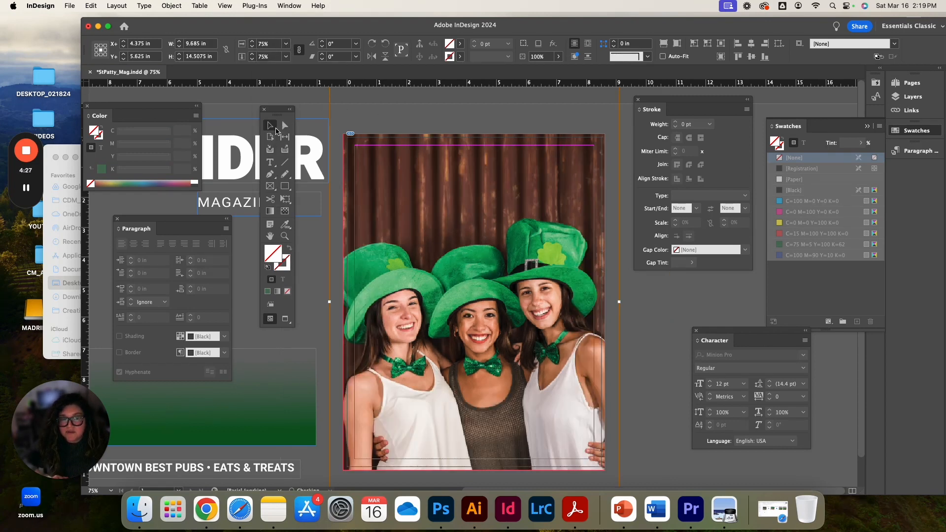
left_click(252, 46)
left_click(251, 47)
left_click_drag(459, 211, 468, 200)
left_click_drag(468, 212, 470, 217)
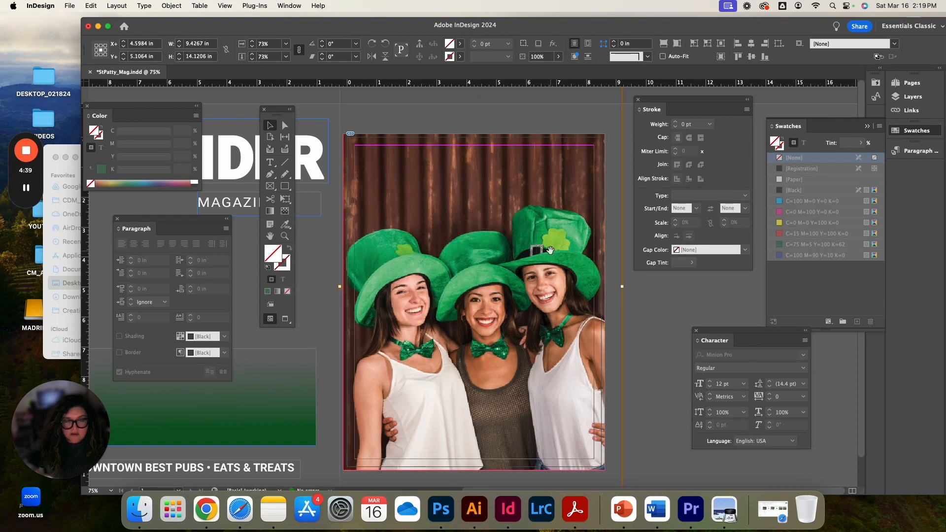
Step: Enlarge the photo inside its frame to 78% and reposition it so the three women fill the cover's width
left_click(252, 42)
left_click(252, 41)
left_click(252, 41)
left_click(252, 41)
left_click(252, 41)
mouse_move(498, 252)
left_mouse_down()
mouse_move(500, 243)
mouse_move(506, 256)
left_mouse_up()
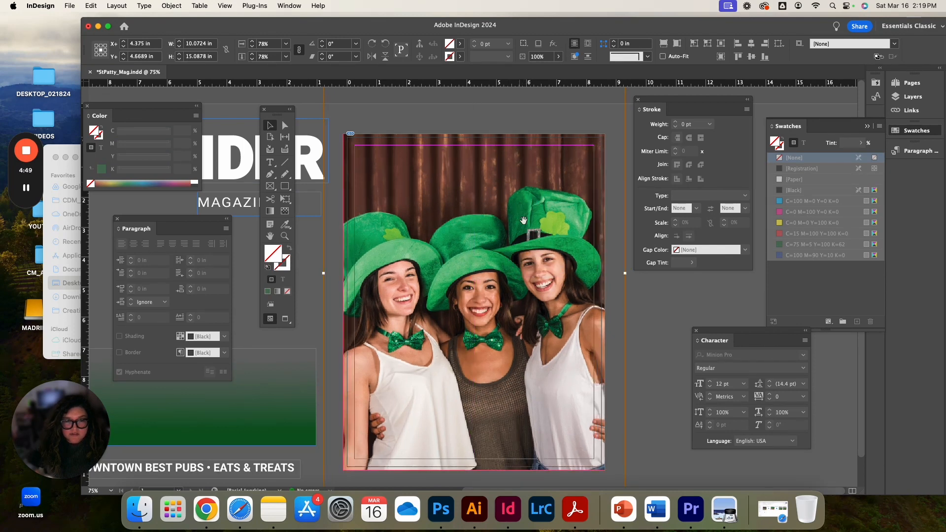
left_click_drag(539, 268, 542, 267)
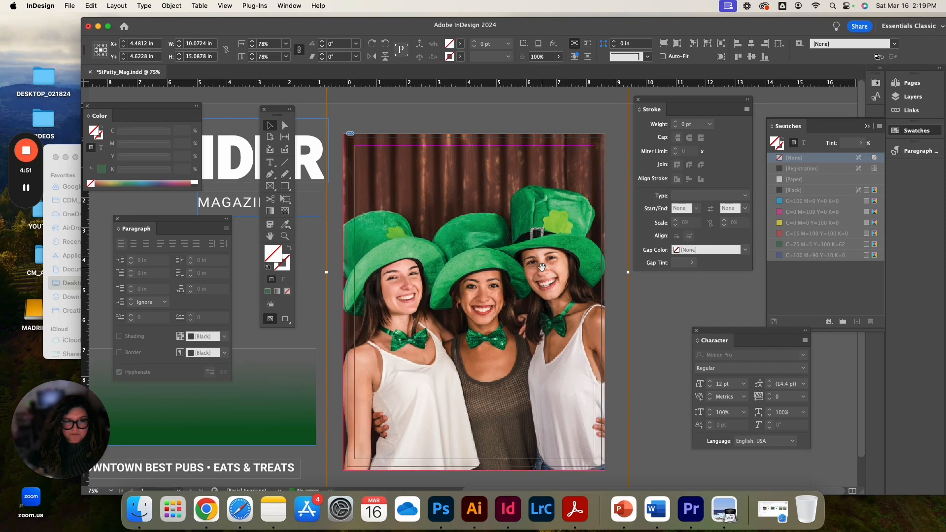
left_click(670, 340)
Step: Move the WANDER title from the pasteboard to the upper part of the cover and bring it to the front of the photo
left_click_drag(245, 146, 504, 167)
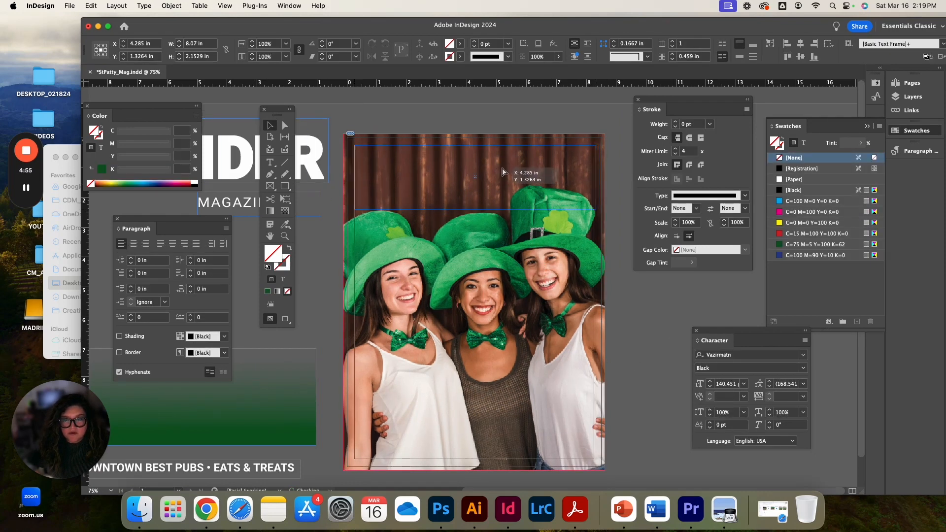
right_click(503, 173)
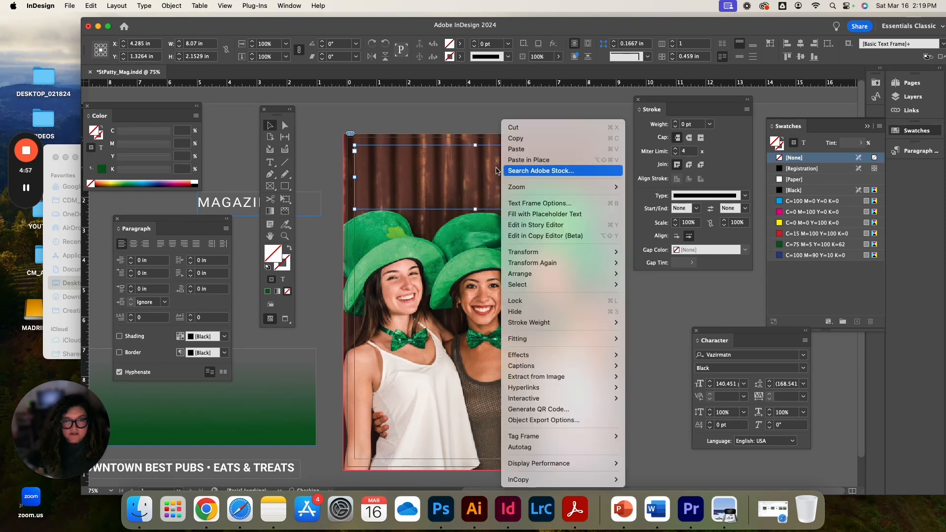
left_click(323, 129)
left_click(421, 270)
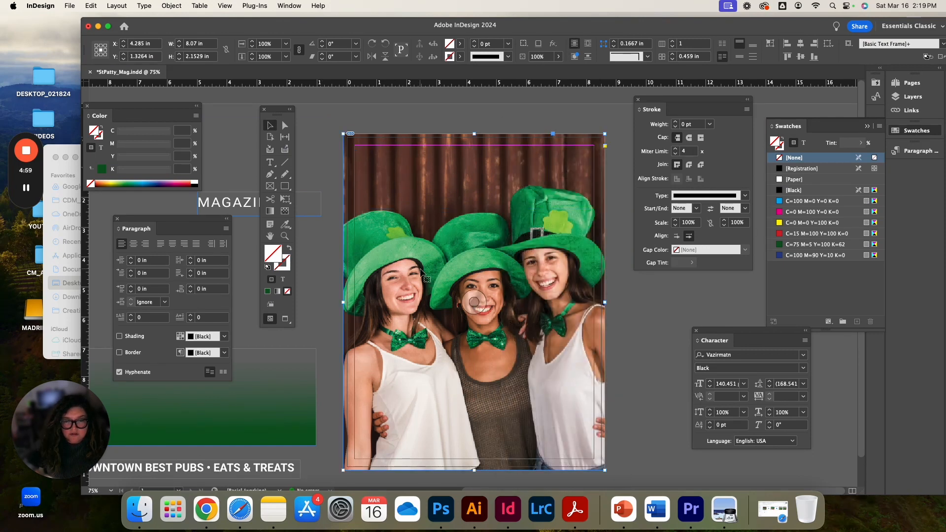
left_click(485, 179)
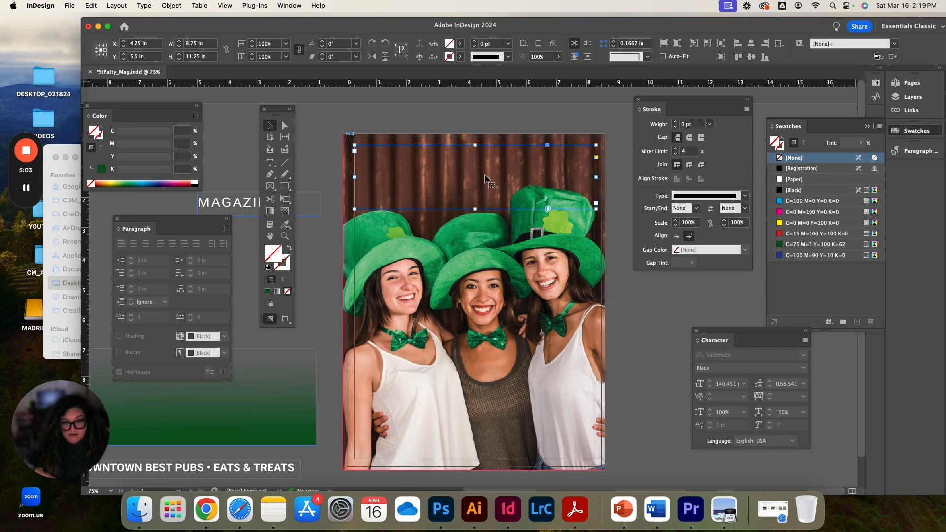
right_click(485, 178)
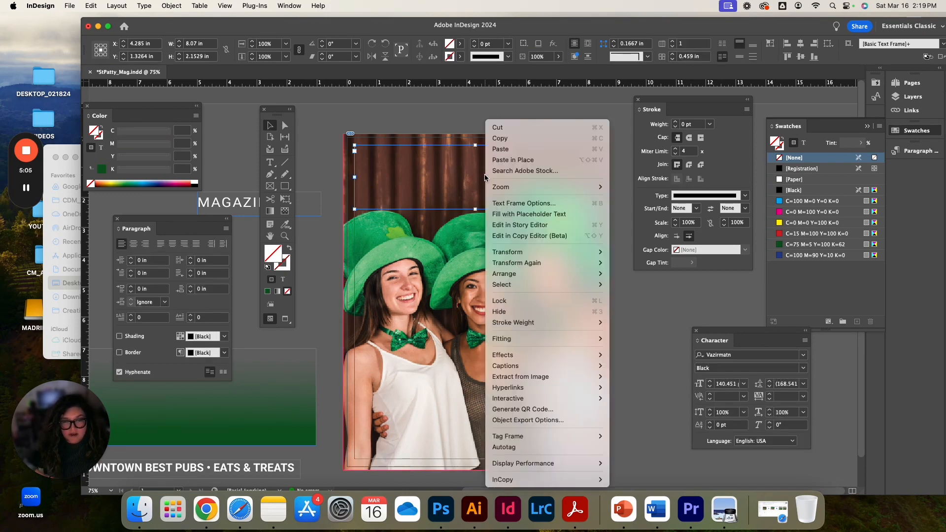
mouse_move(536, 274)
left_click(633, 271)
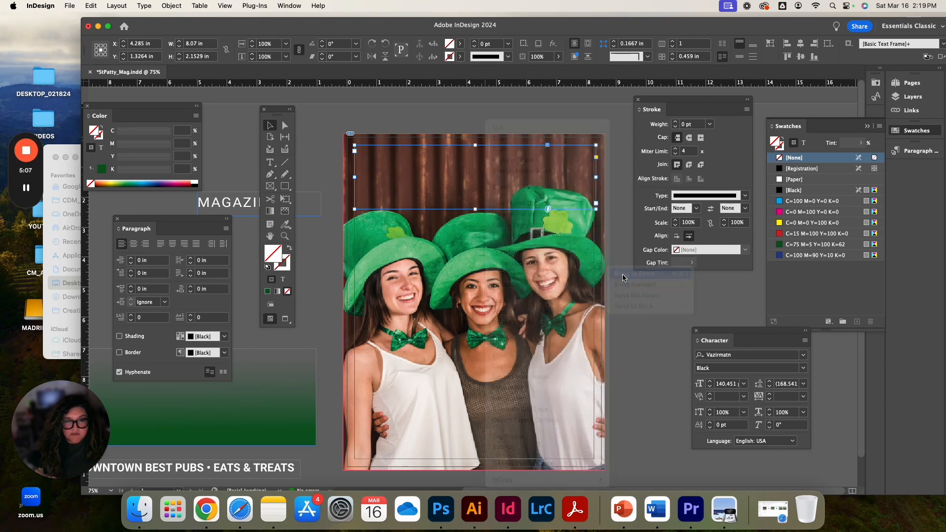
left_click(631, 311)
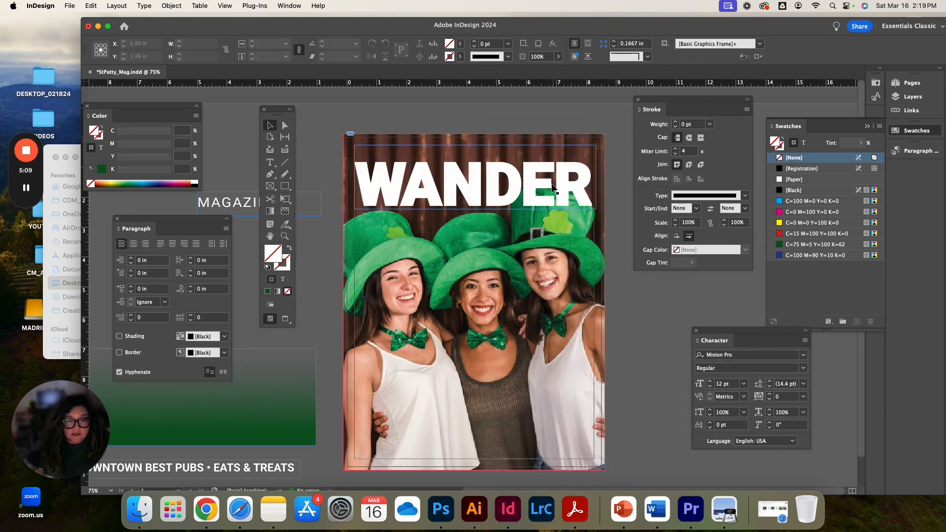
Step: Nudge the WANDER title upward toward the cover's top edge, above the women's hats
left_click(552, 241)
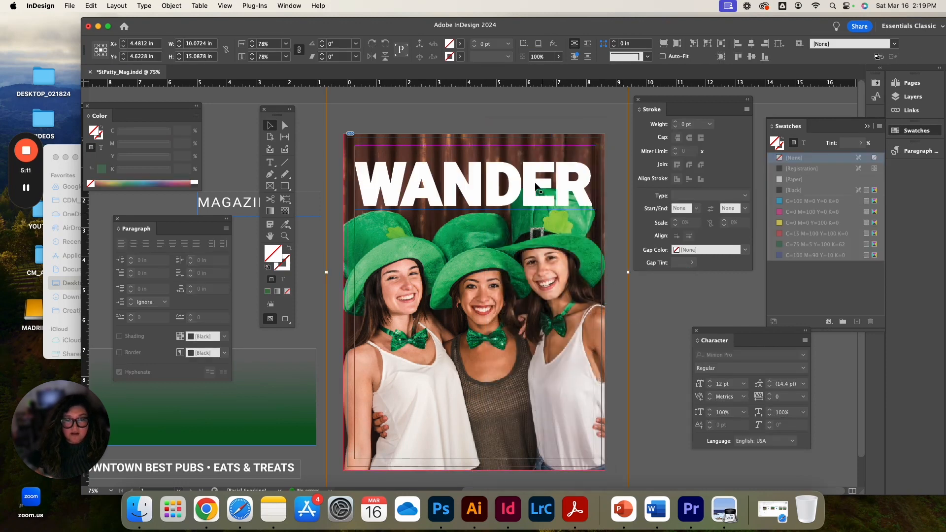
key("shift+Up")
key("shift+Up")
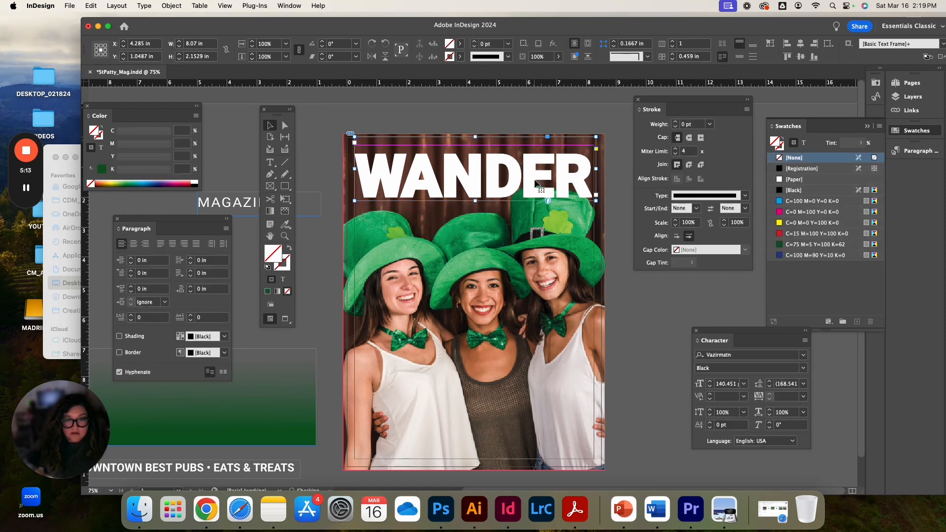
key("Up")
key("Up")
key("Up")
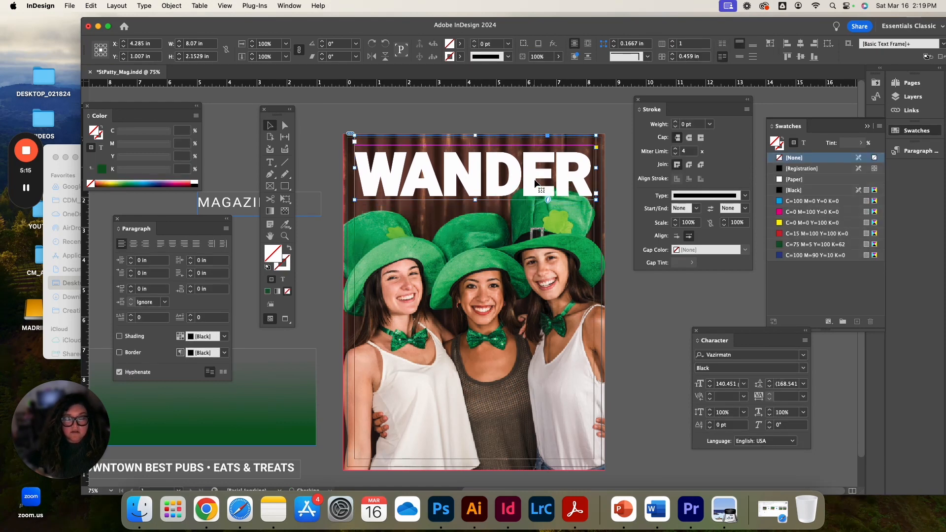
key("Up")
key("Up")
key("Up")
key("Up")
key("Up")
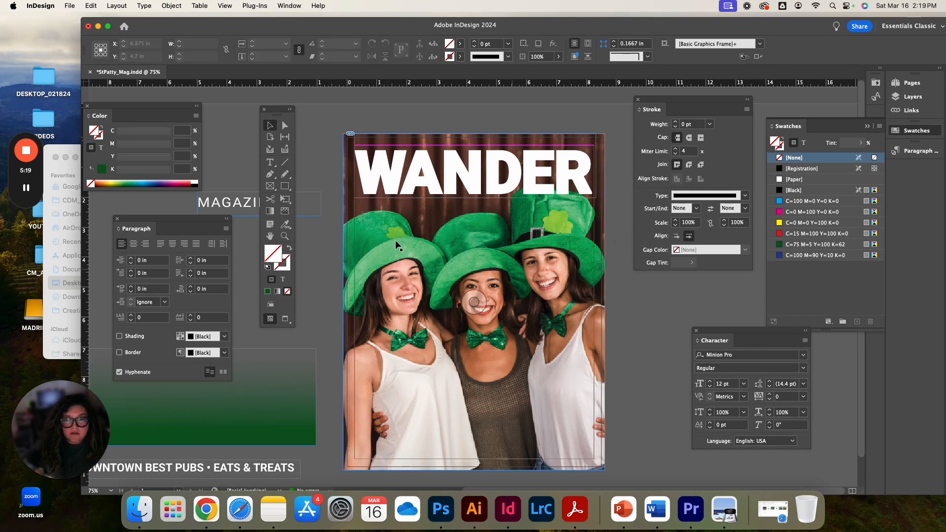
Step: Bring the pasteboard's MAGAZINE text, green gradient box and pubs tagline to the front together
left_click(243, 204)
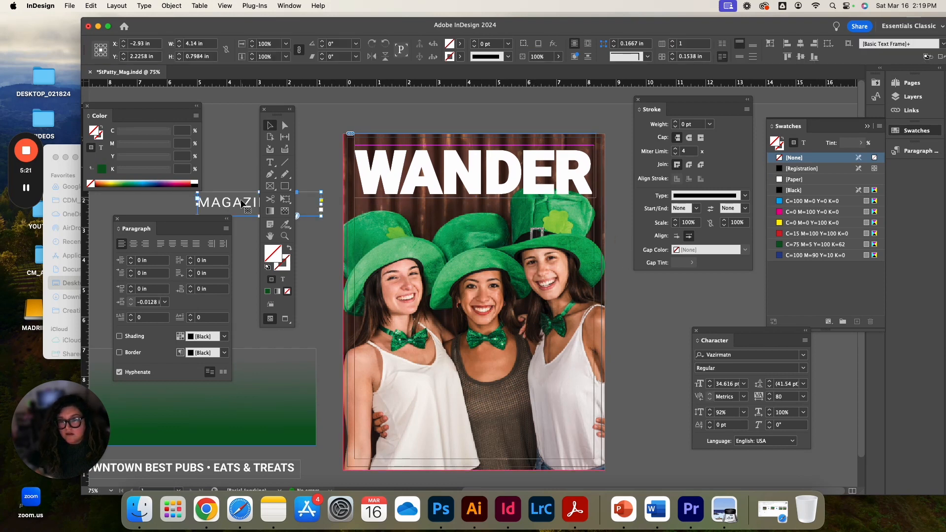
left_click(234, 136)
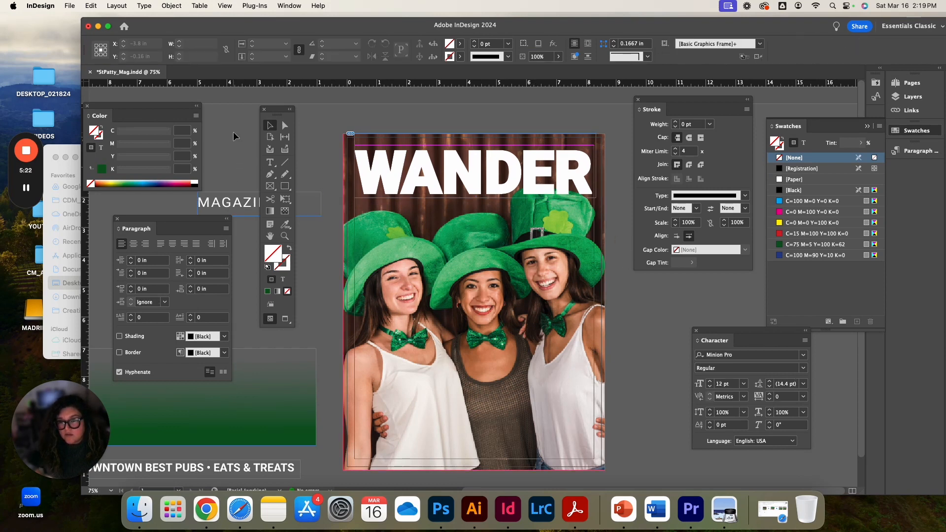
left_click(263, 475)
right_click(252, 364)
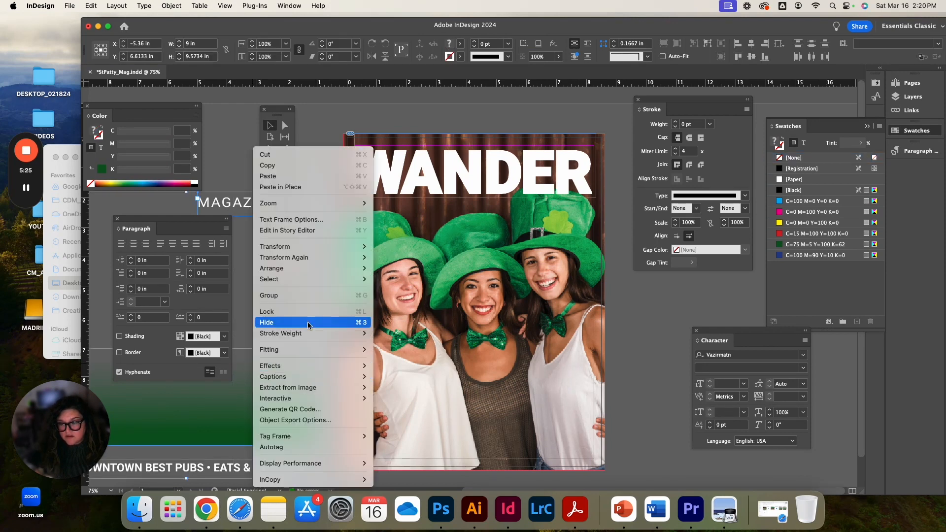
left_click(389, 270)
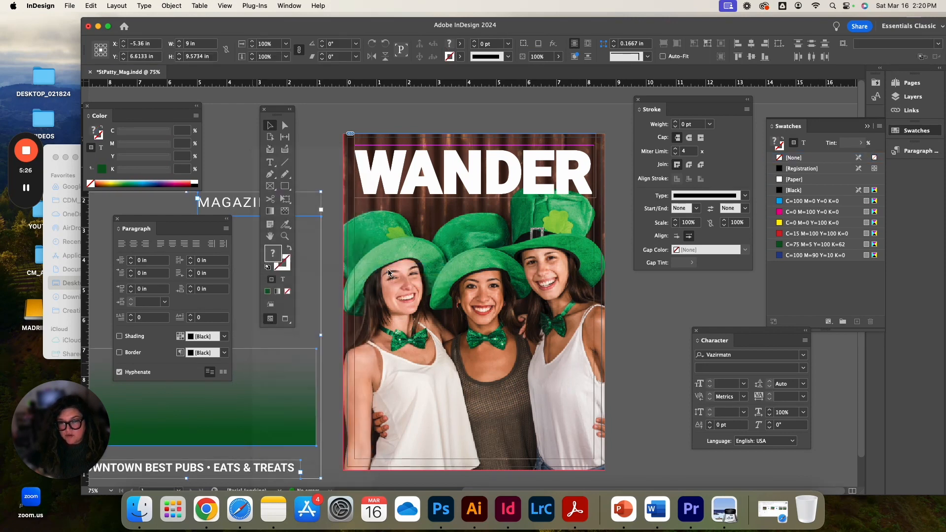
Step: Move the MAGAZINE text directly below the WANDER title near its left edge, at about X 2.62 in and Y 2.24 in
left_click(228, 147)
left_click_drag(229, 206, 395, 206)
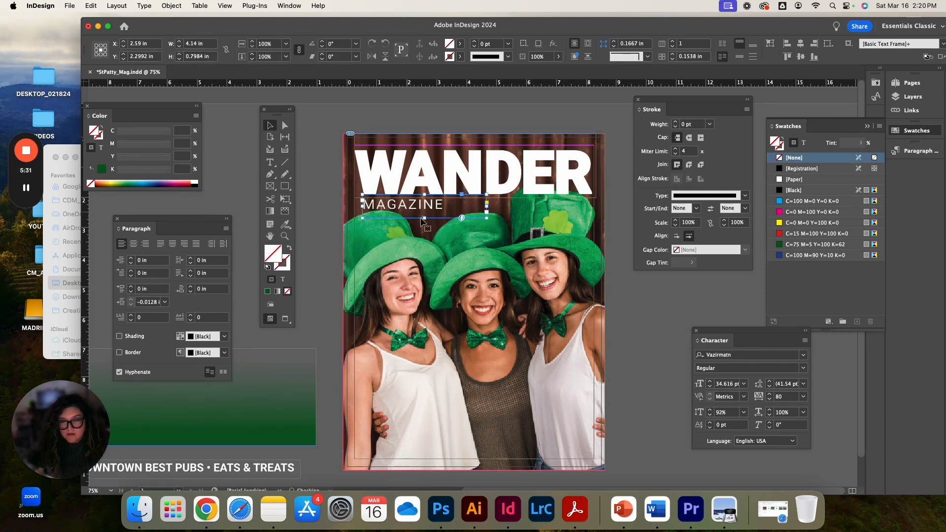
key("Right")
key("Right")
key("Up")
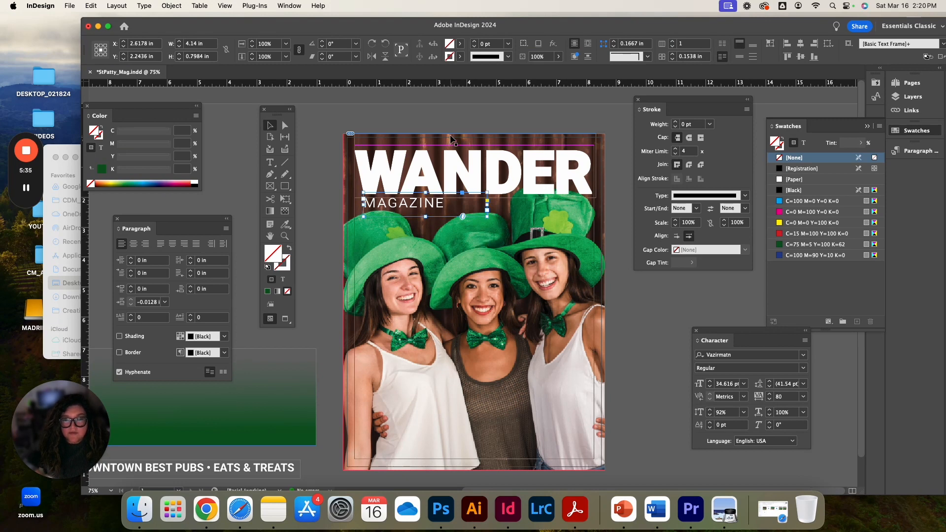
Step: Select all of the WANDER title text and examine its fill and stroke settings
double_click(446, 169)
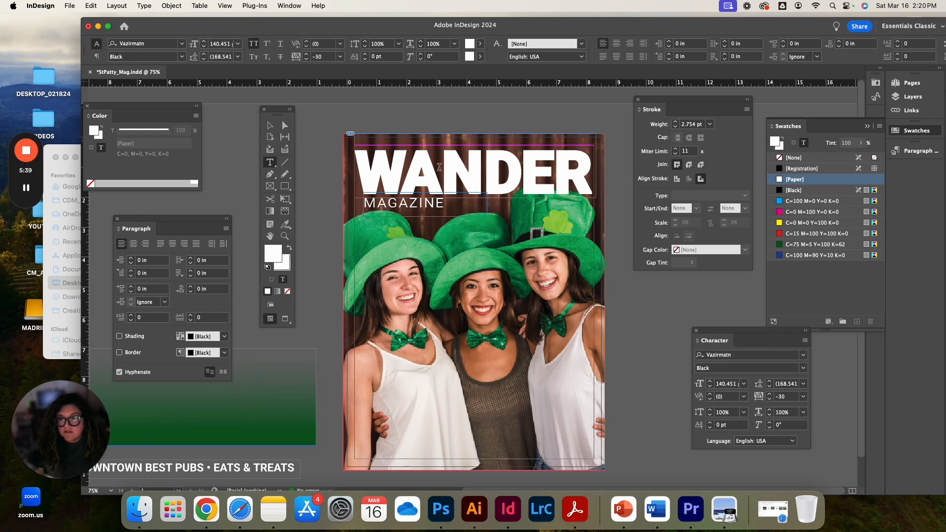
key("super+a")
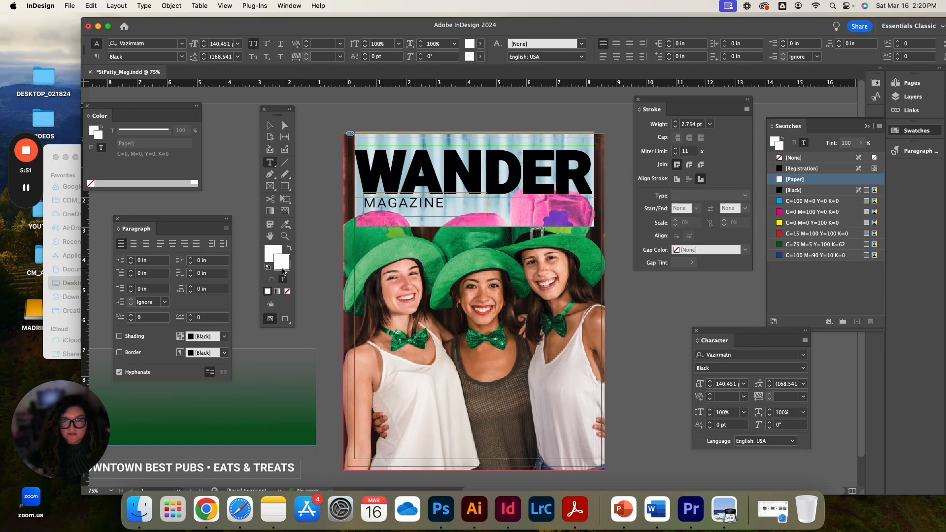
left_click(289, 6)
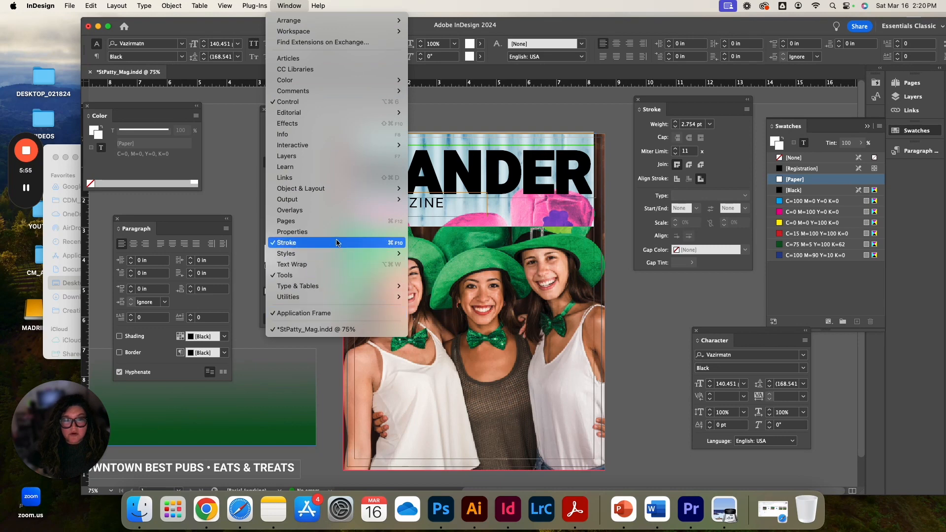
left_click(738, 138)
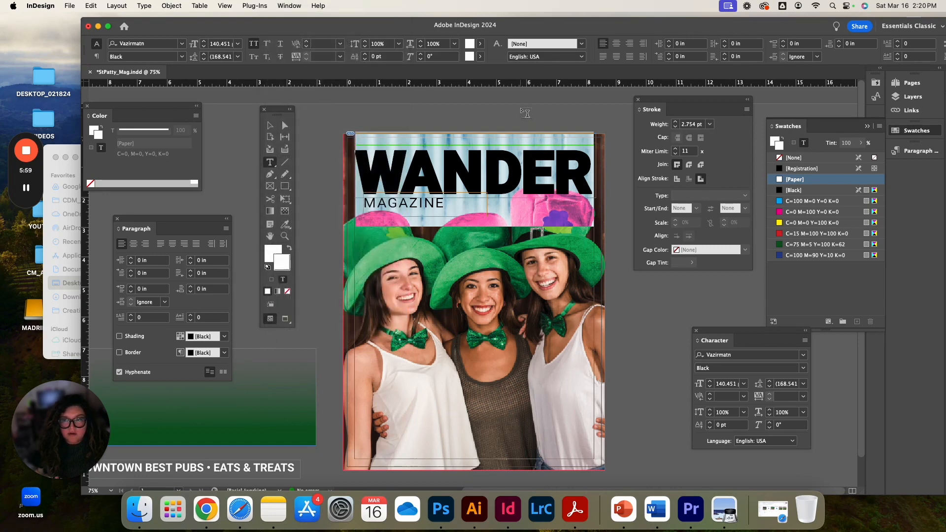
Step: Nudge the MAGAZINE text slightly upward to about Y 2.22 in, checking the cover in Preview mode before and after the move
left_click(270, 126)
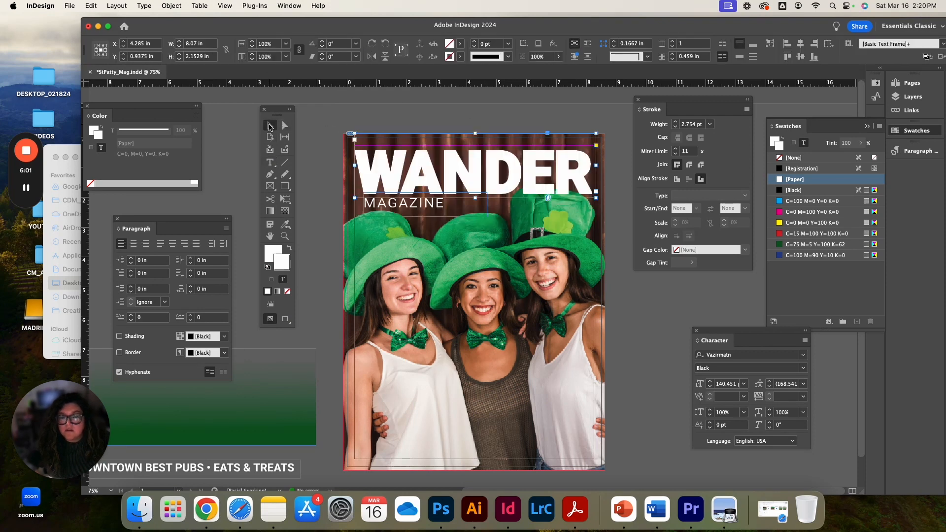
left_click(439, 103)
key("w")
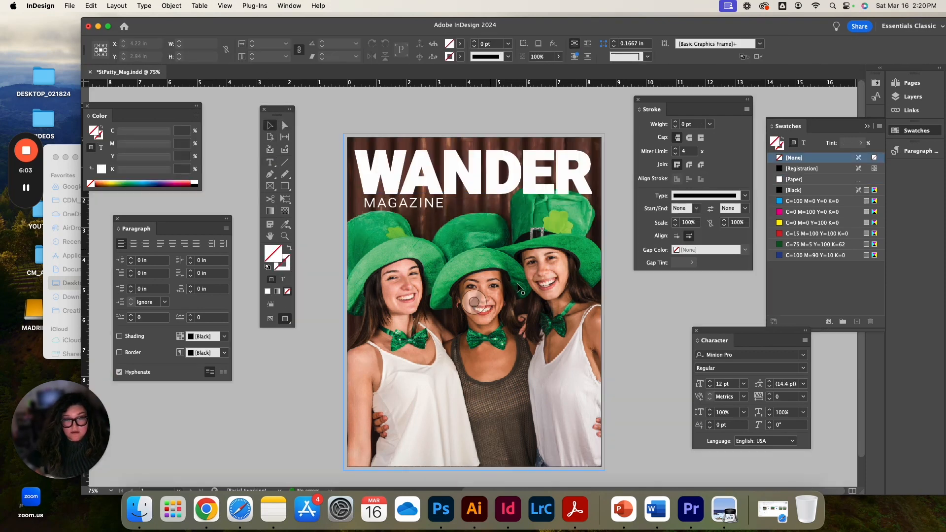
left_click(438, 209)
key("Up")
key("Up")
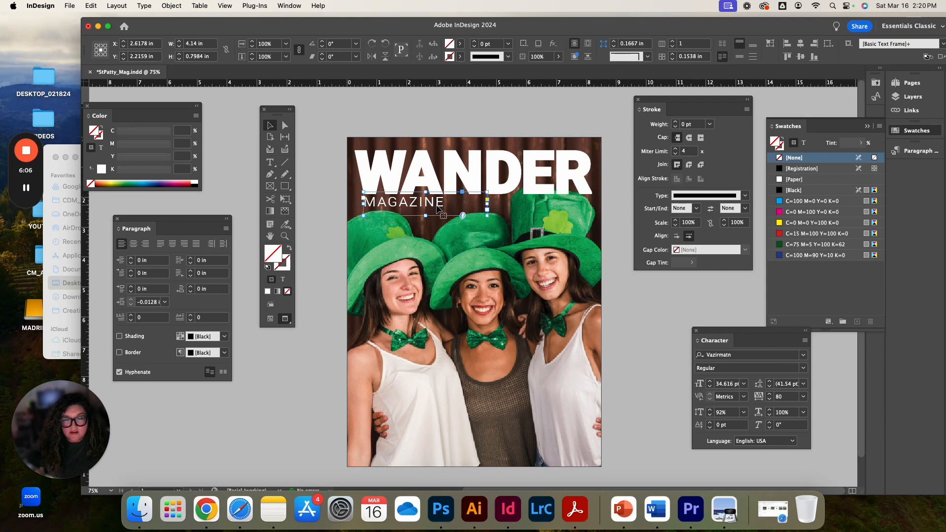
left_click(442, 115)
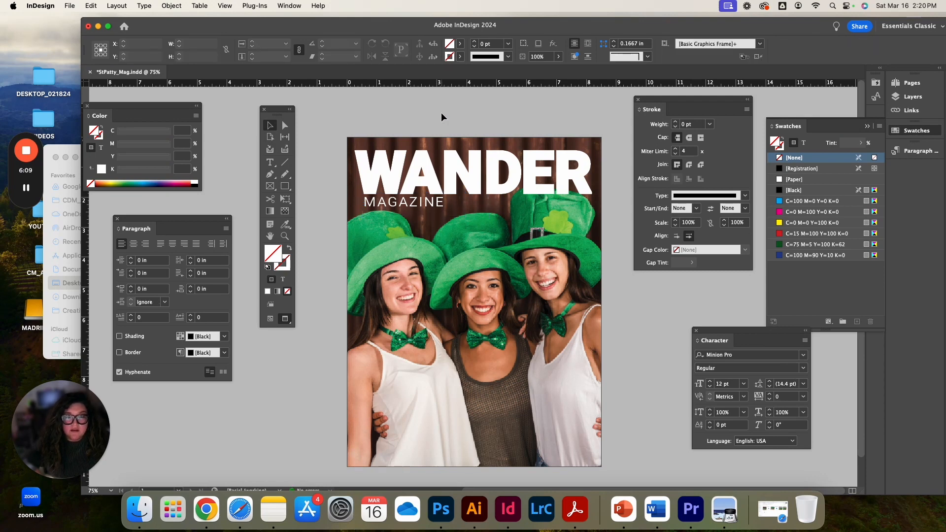
key("w")
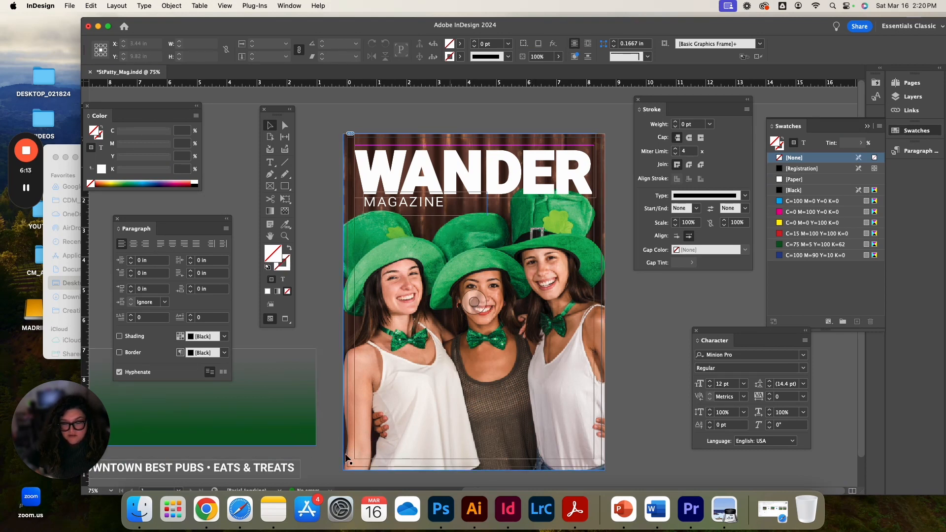
Step: Paste a copy of the full-page background photo in place, on top of the cover's existing title text
left_click(443, 367)
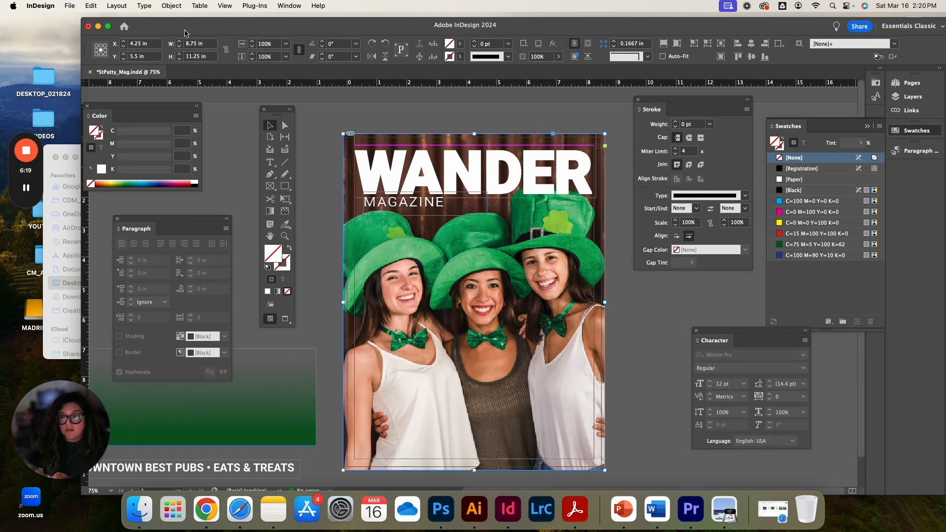
left_click(91, 5)
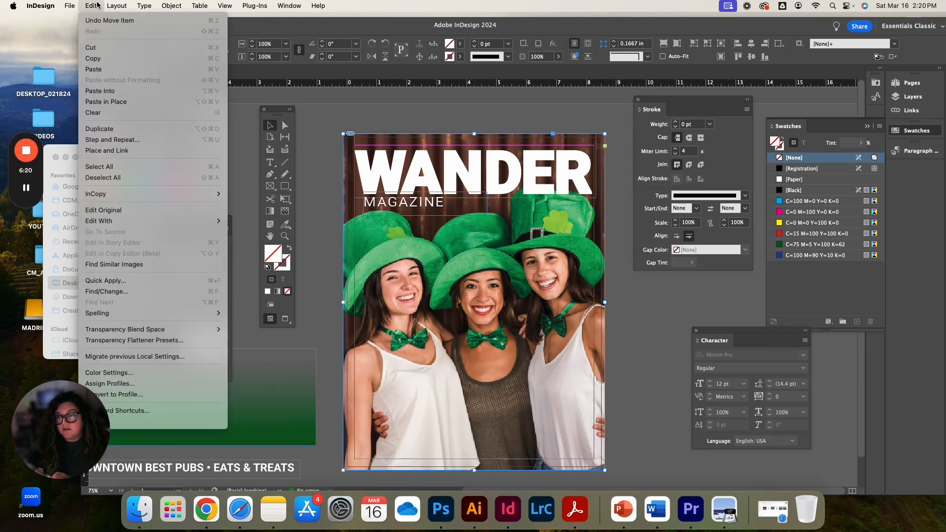
left_click(124, 102)
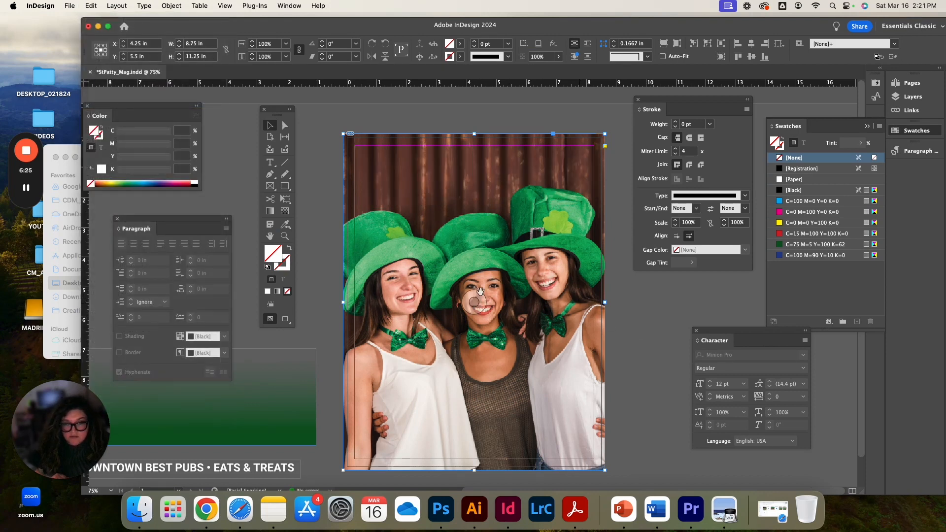
Step: Replace the image inside the pasted photo frame with cutout.psd from the Mag_Cover folder
left_click(471, 302)
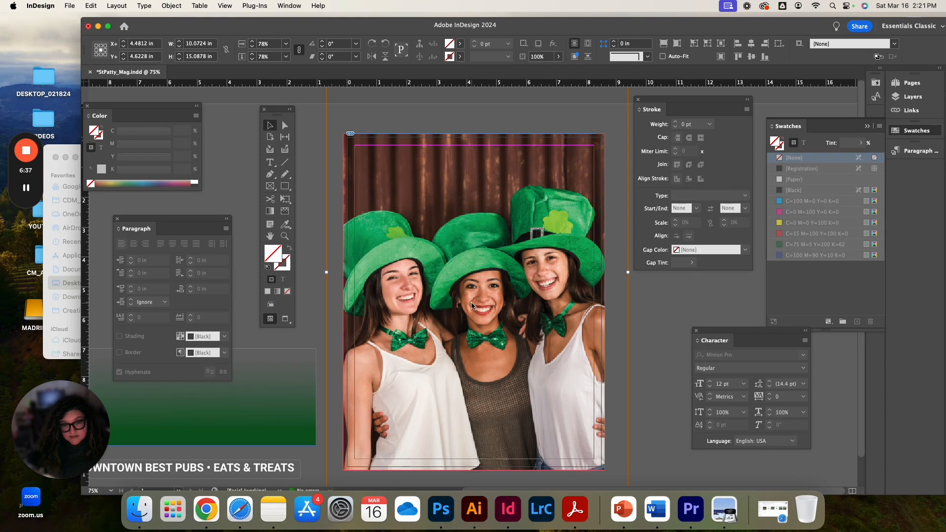
key("super+d")
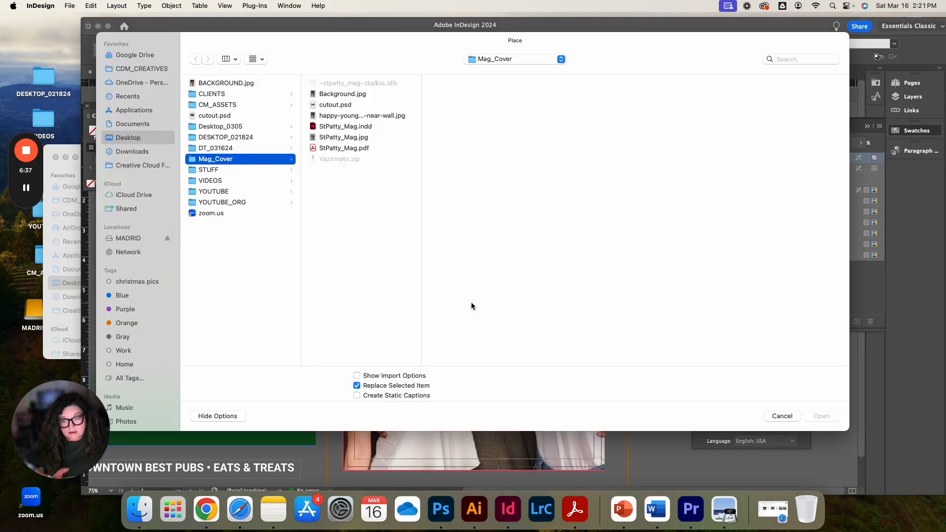
left_click(336, 105)
left_click(819, 416)
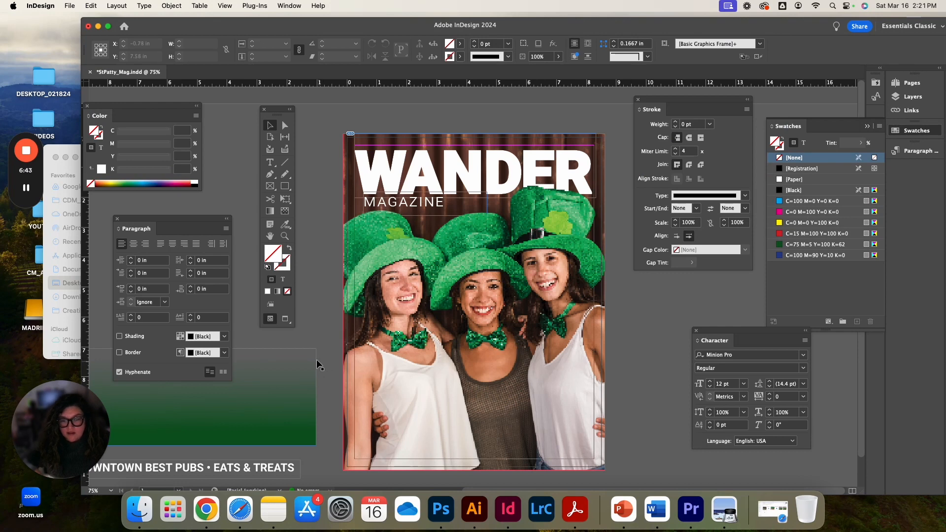
Step: Bring the pasteboard's green gradient box and pubs tagline to the front, and move the gradient box over the cover's lower edge
left_click(274, 472)
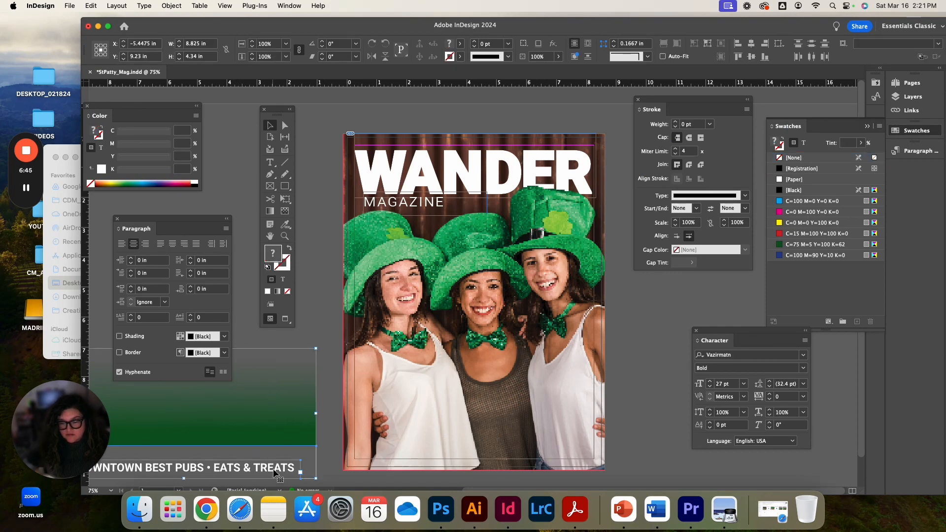
right_click(249, 375)
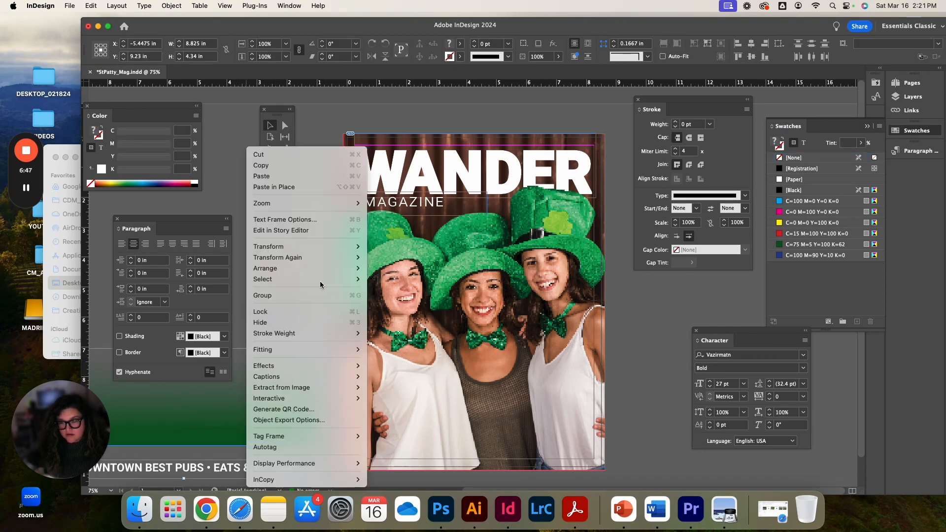
mouse_move(300, 269)
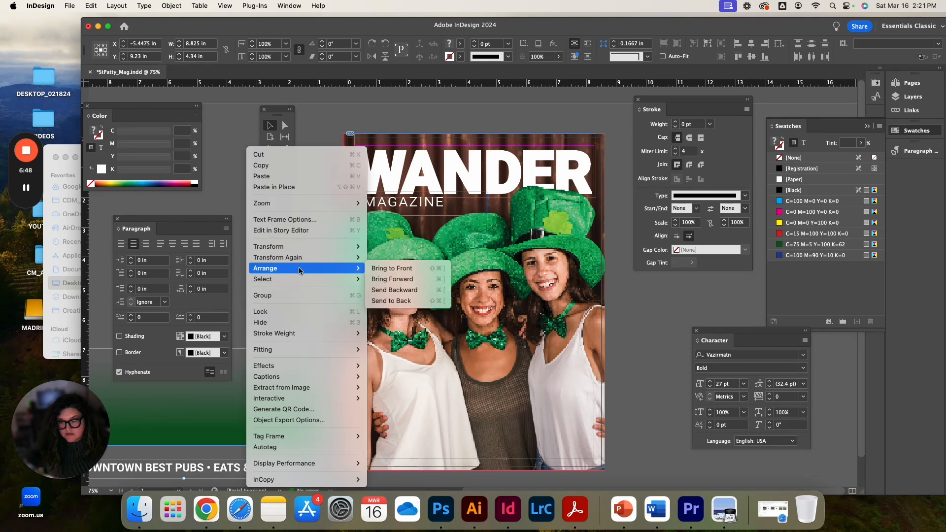
left_click(396, 269)
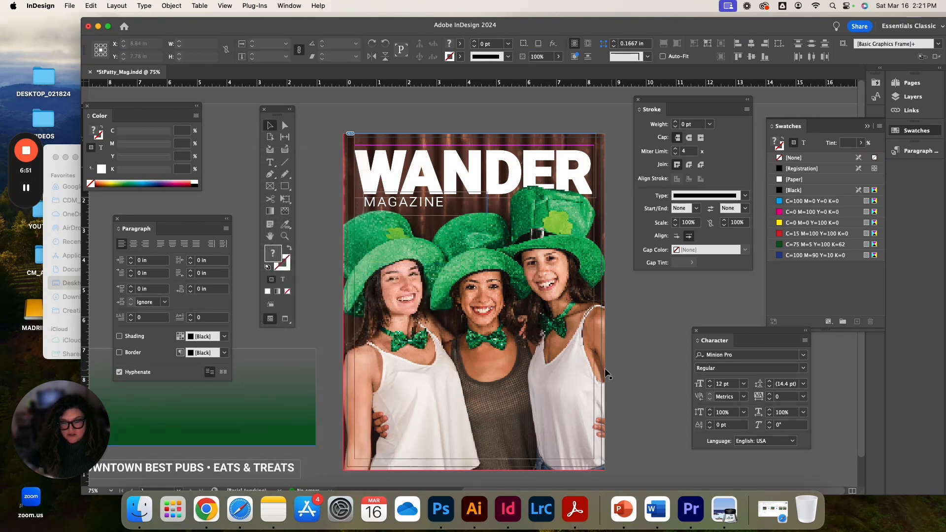
left_click_drag(242, 391, 536, 438)
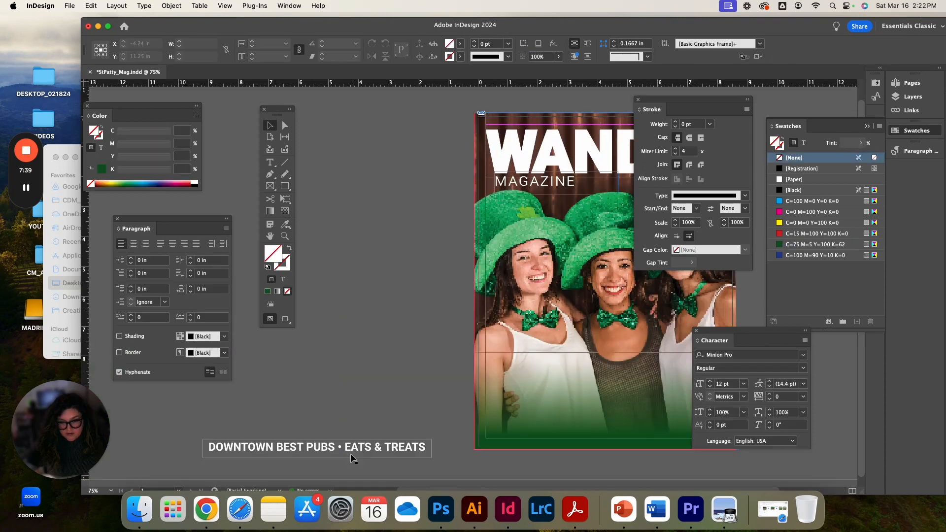
Step: Move the DOWNTOWN BEST PUBS • EATS & TREATS tagline onto the gradient, centered on the page at X 4.25 in, Y 10.27 in
left_click_drag(350, 452, 536, 417)
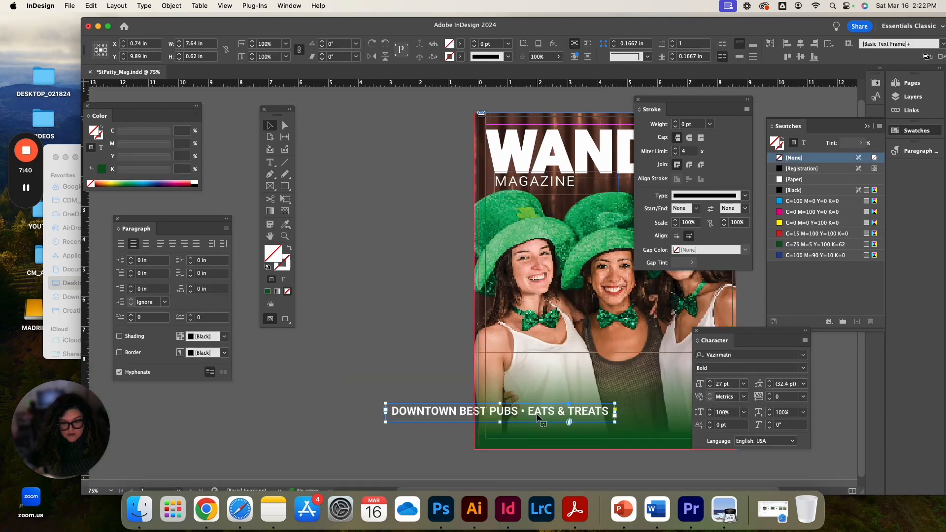
scroll(536, 417, "right", 2)
right_click(492, 413)
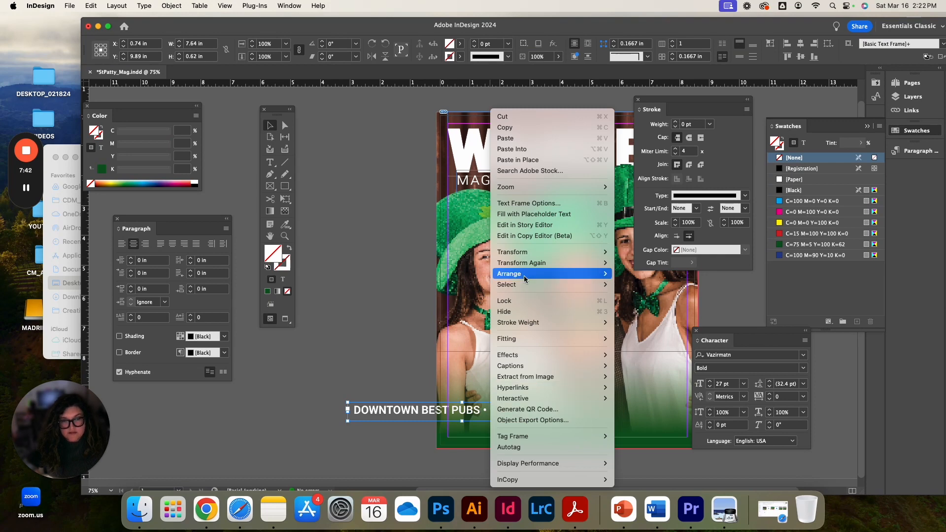
left_click(280, 438)
scroll(459, 410, "right", 2)
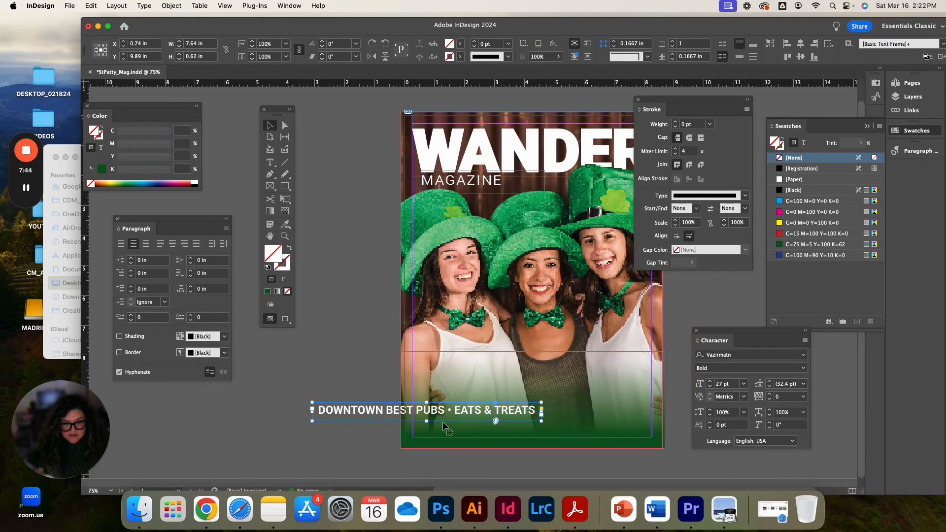
left_click_drag(456, 413, 565, 423)
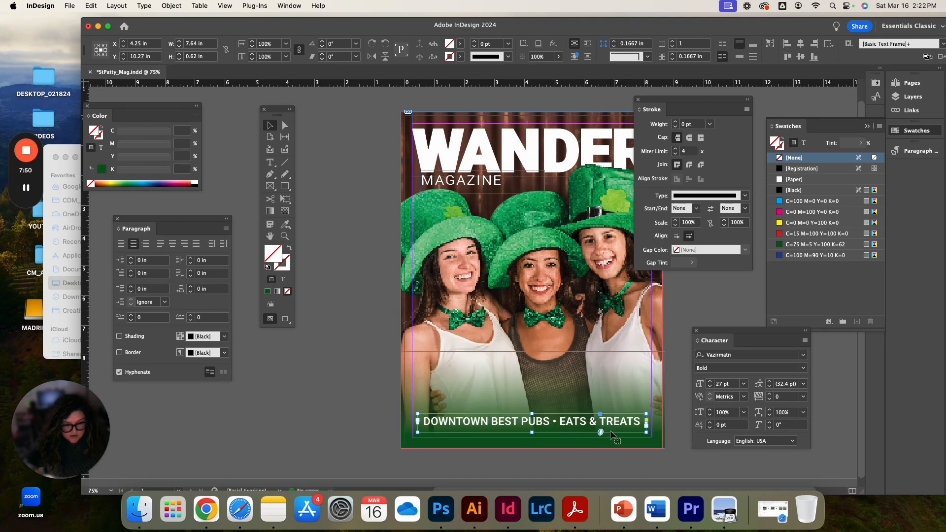
Step: Nudge the tagline down the gradient to about Y 10.56 in, near the cover's bottom edge
key("Down")
key("Down")
key("Down")
key("Down")
key("Down")
key("Down")
key("Down")
key("Down")
key("Down")
key("Down")
key("Down")
key("Down")
key("Down")
key("Down")
key("Down")
key("Down")
key("Down")
key("Down")
key("Down")
key("Down")
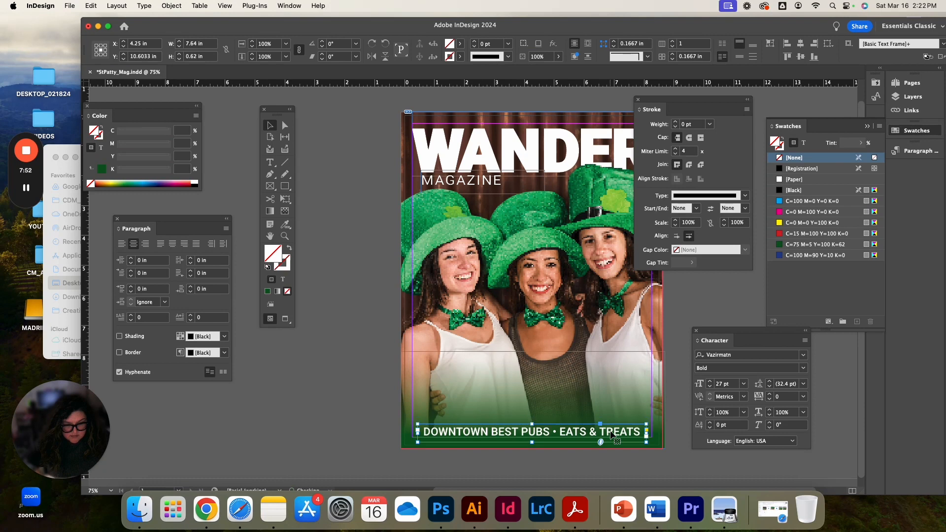
key("Up")
key("Up")
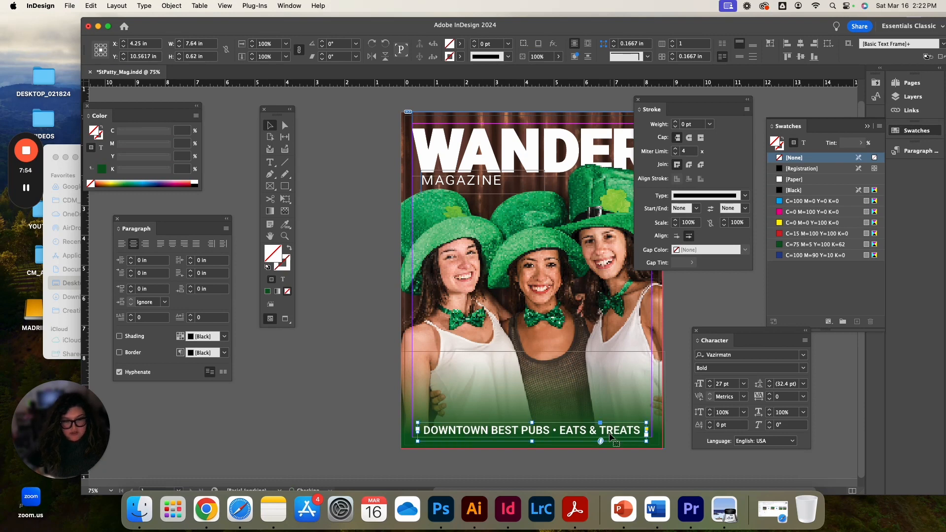
Step: Show the whole cover in Preview mode and turn on Overprint Preview to check the artwork at full quality
left_click(598, 456)
key("w")
scroll(593, 455, "right", 3)
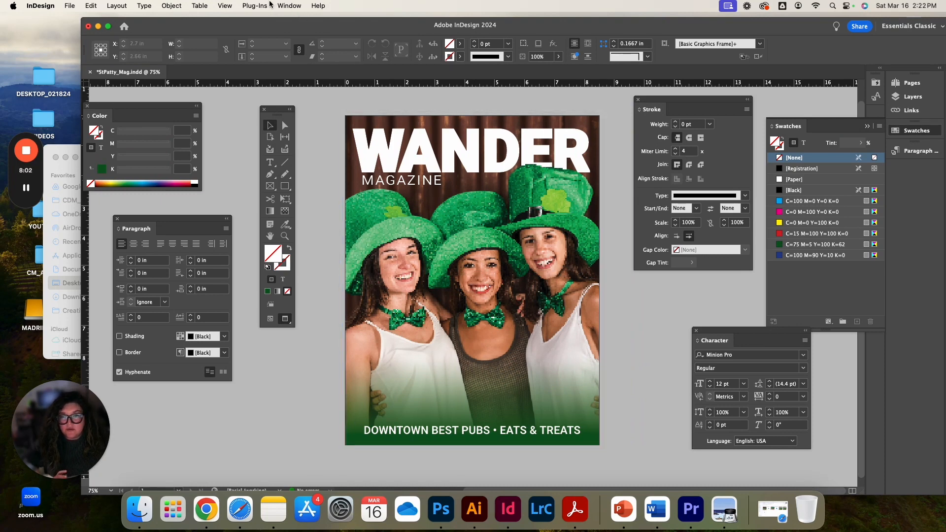
left_click(220, 5)
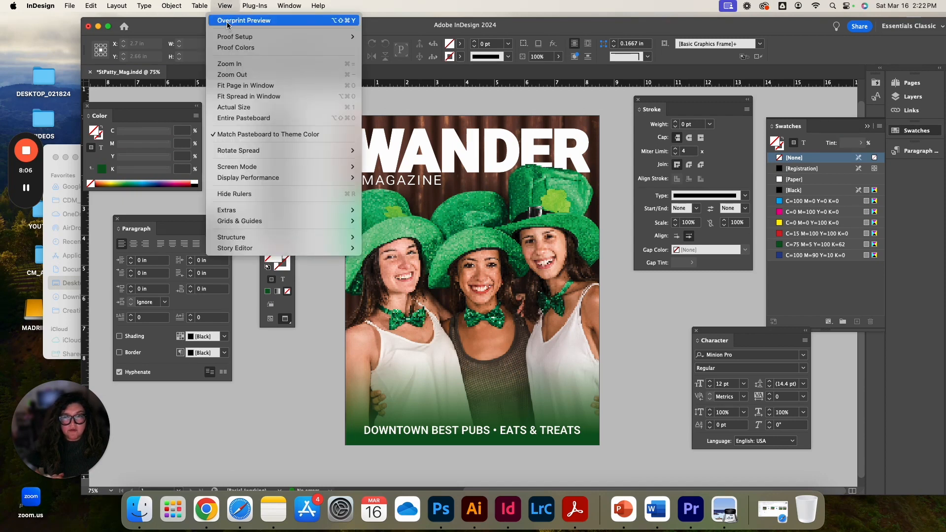
left_click(228, 21)
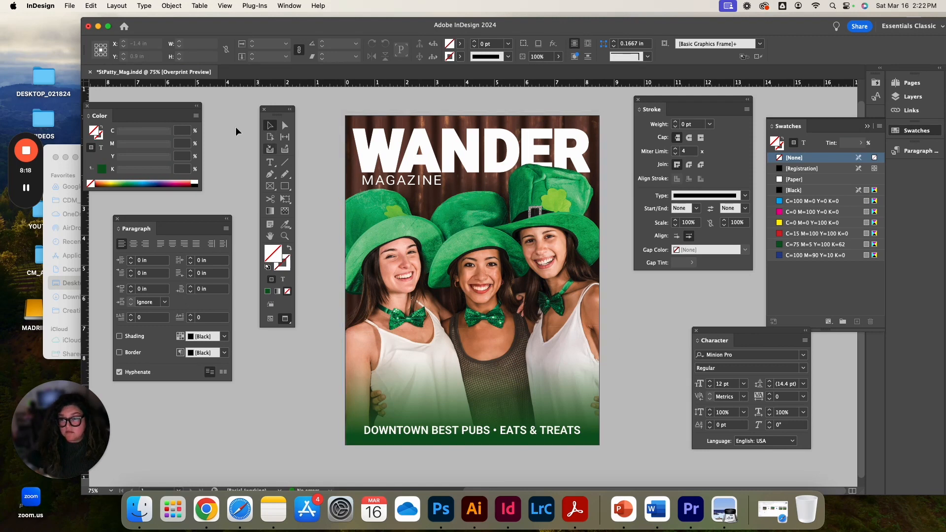
Step: Save the magazine document and turn off Overprint Preview
key("super+s")
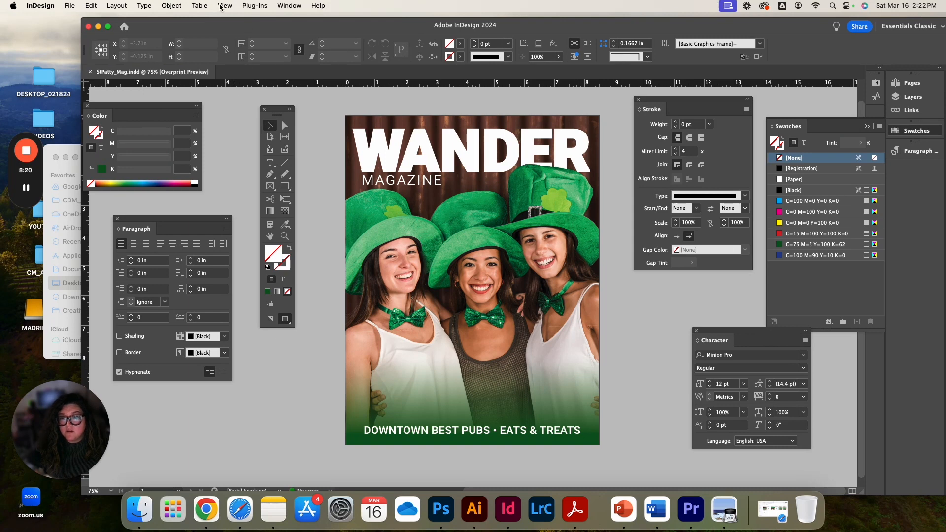
left_click(222, 6)
left_click(241, 20)
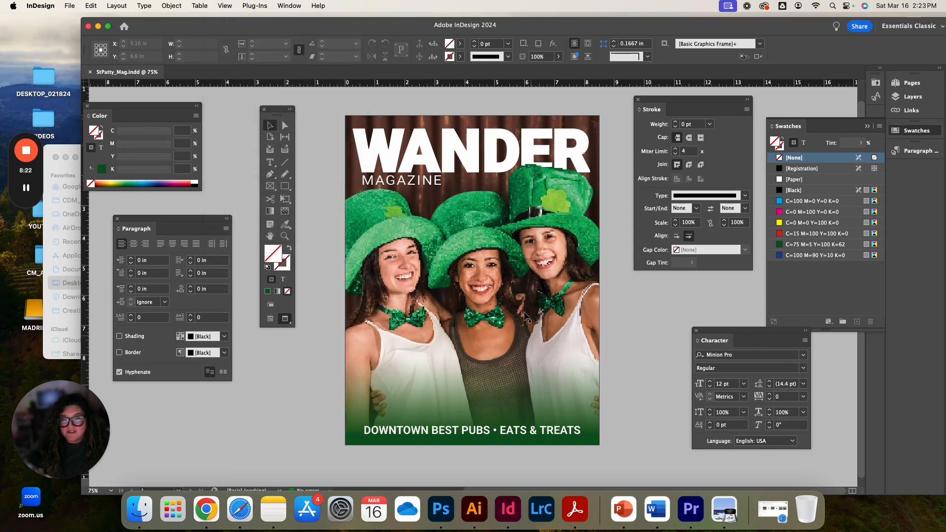
Step: Export the cover through an Adobe PDF preset as StPatty_Mag_Bleeds.pdf on the desktop
left_click(69, 6)
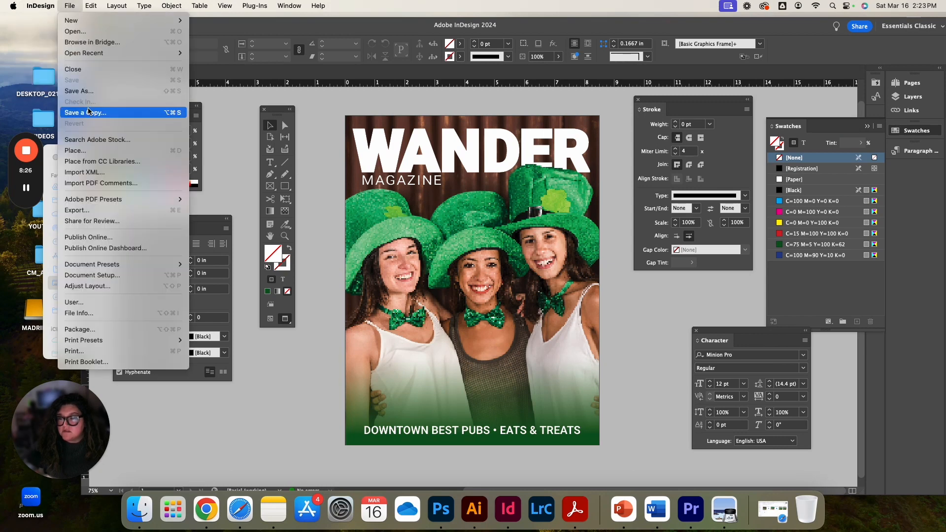
mouse_move(118, 203)
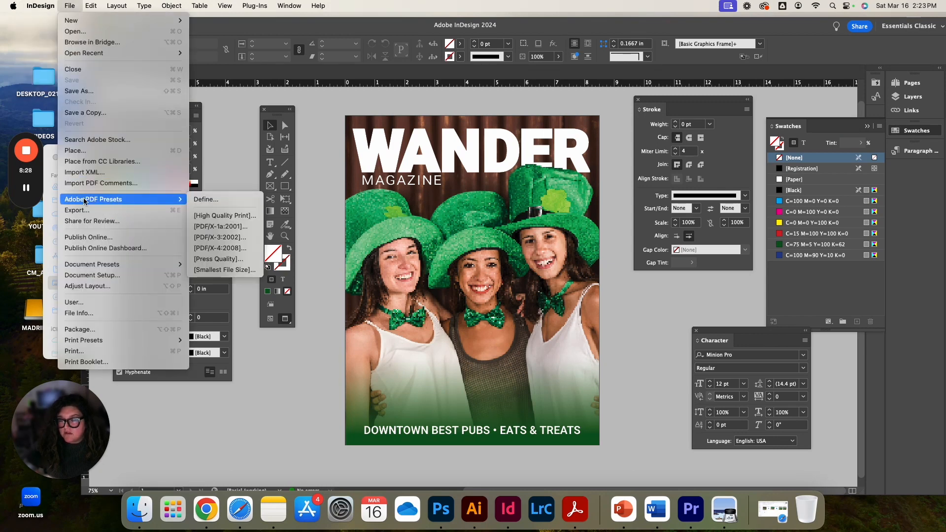
left_click(234, 265)
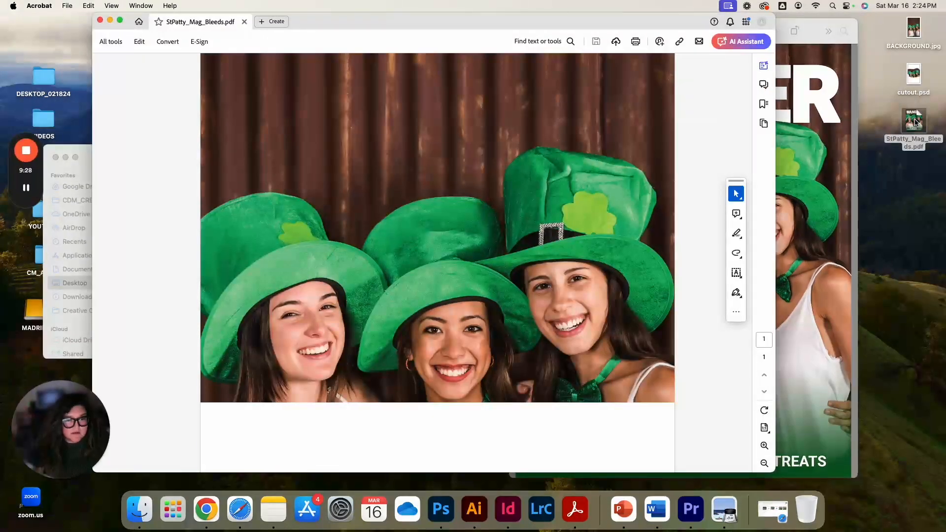
Step: In Acrobat, zoom StPatty_Mag_Bleeds.pdf out to 50% to inspect the entire exported cover
left_click(766, 466)
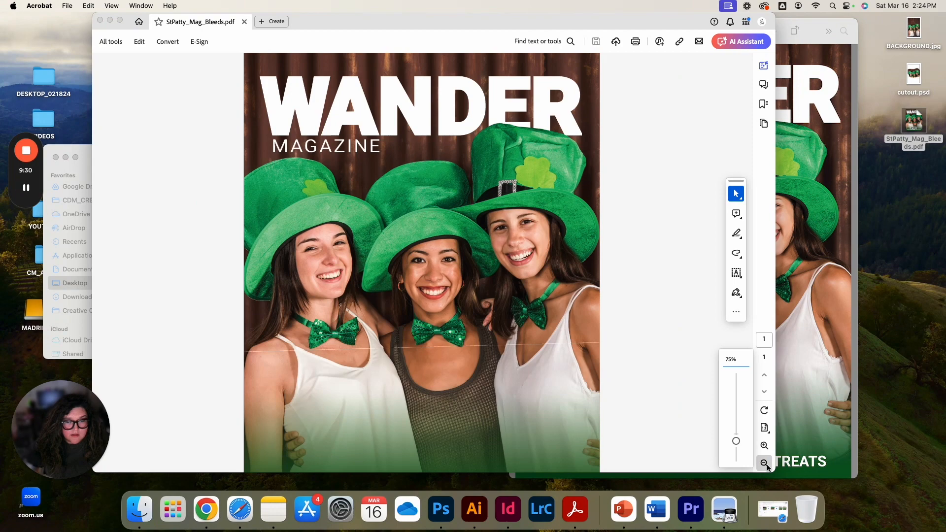
left_click(766, 466)
left_click(767, 466)
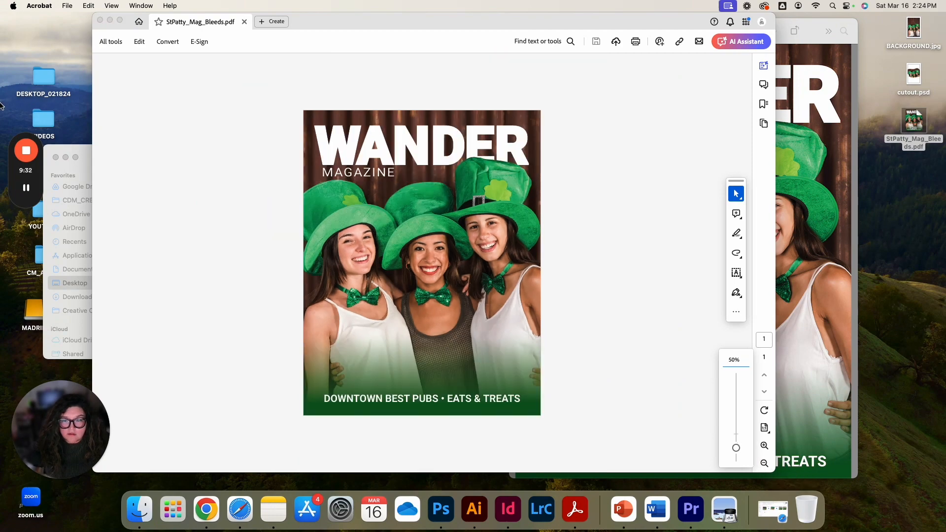